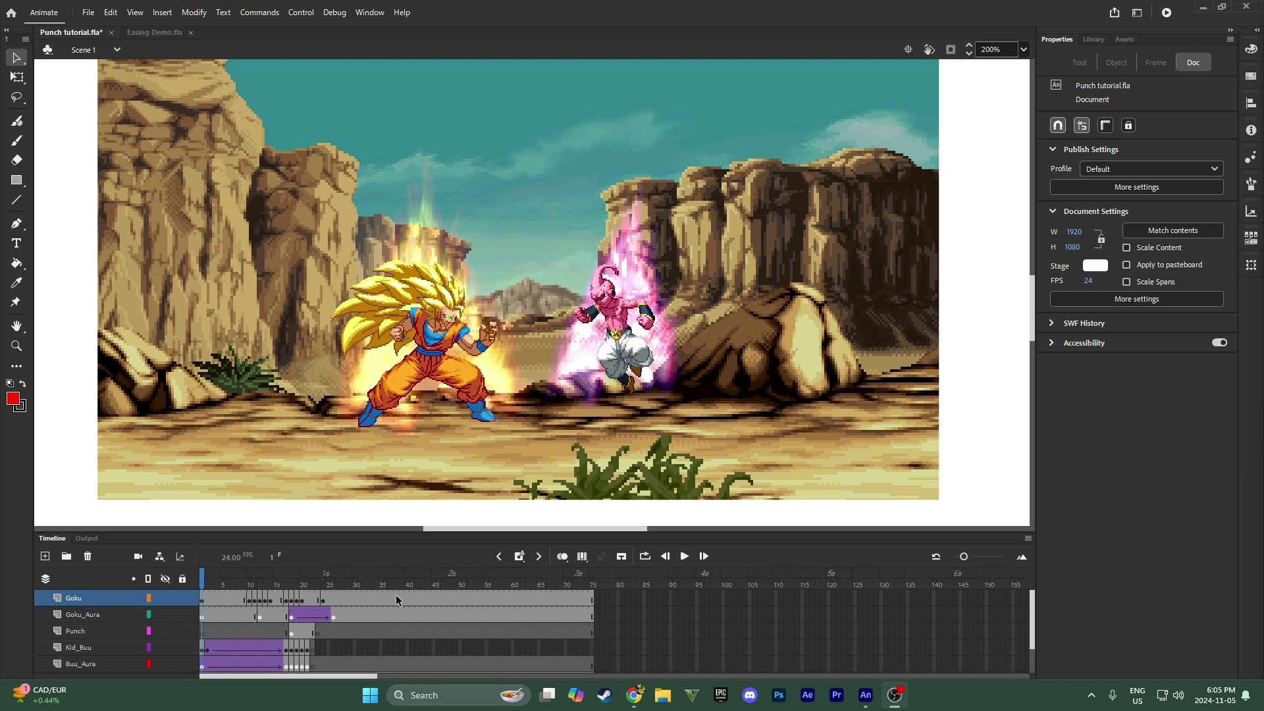
Preview the punch animation on the stage and switch to the Easing Demo.fla document
{"action": "left_click", "coordinate": [685, 560]}
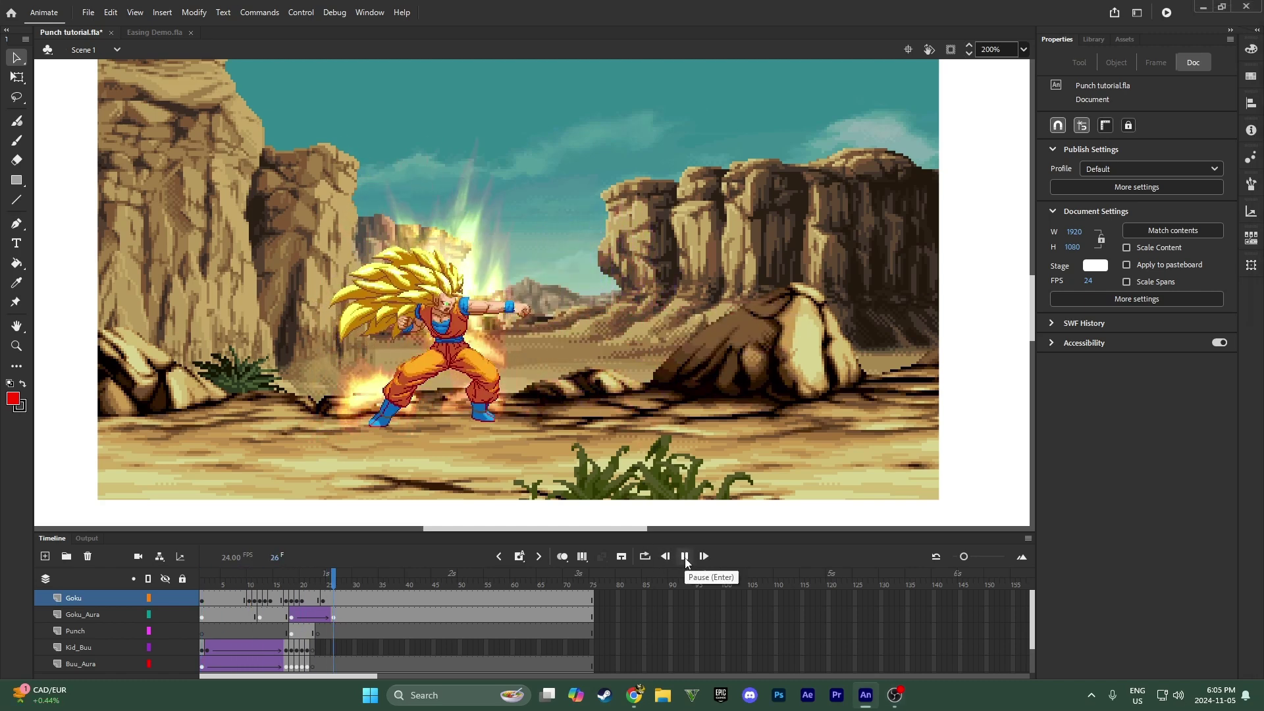
{"action": "left_click", "coordinate": [685, 558]}
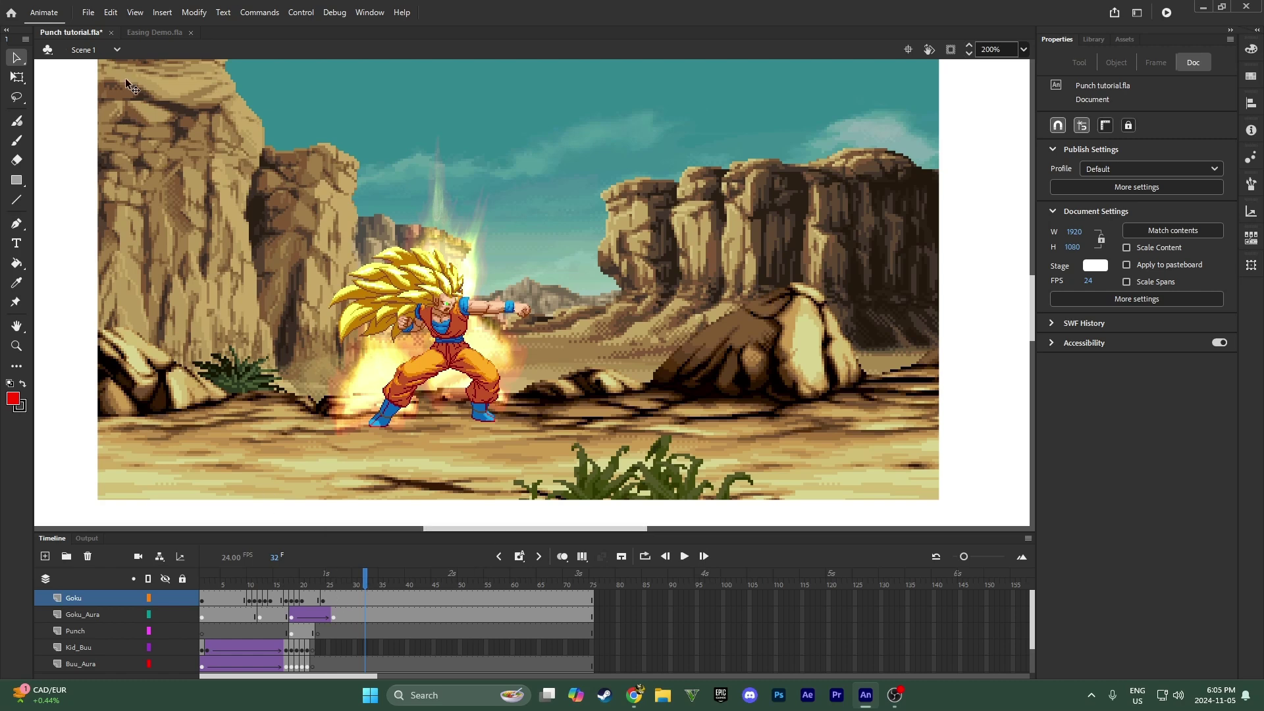
{"action": "left_click", "coordinate": [155, 31]}
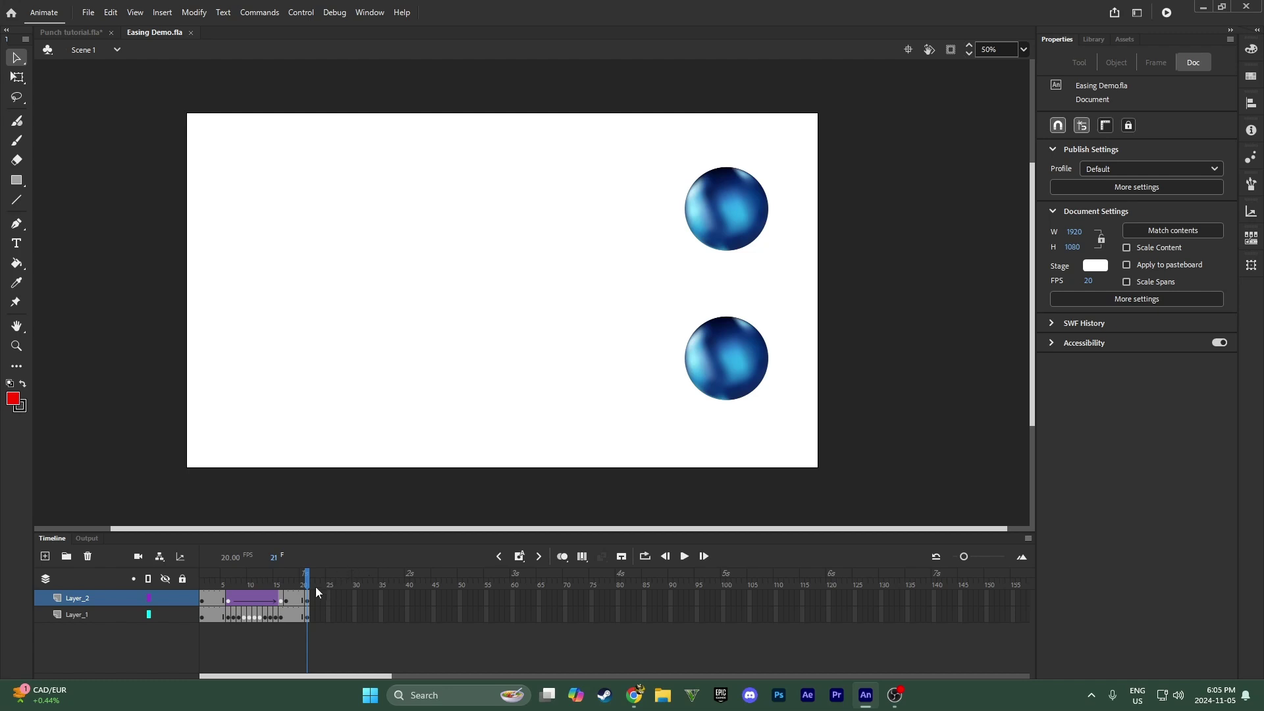
Hide Layer_1 and play the lower ball's animation on Layer_2 from frame 1
{"action": "left_click_drag", "start_coordinate": [314, 586], "coordinate": [181, 639]}
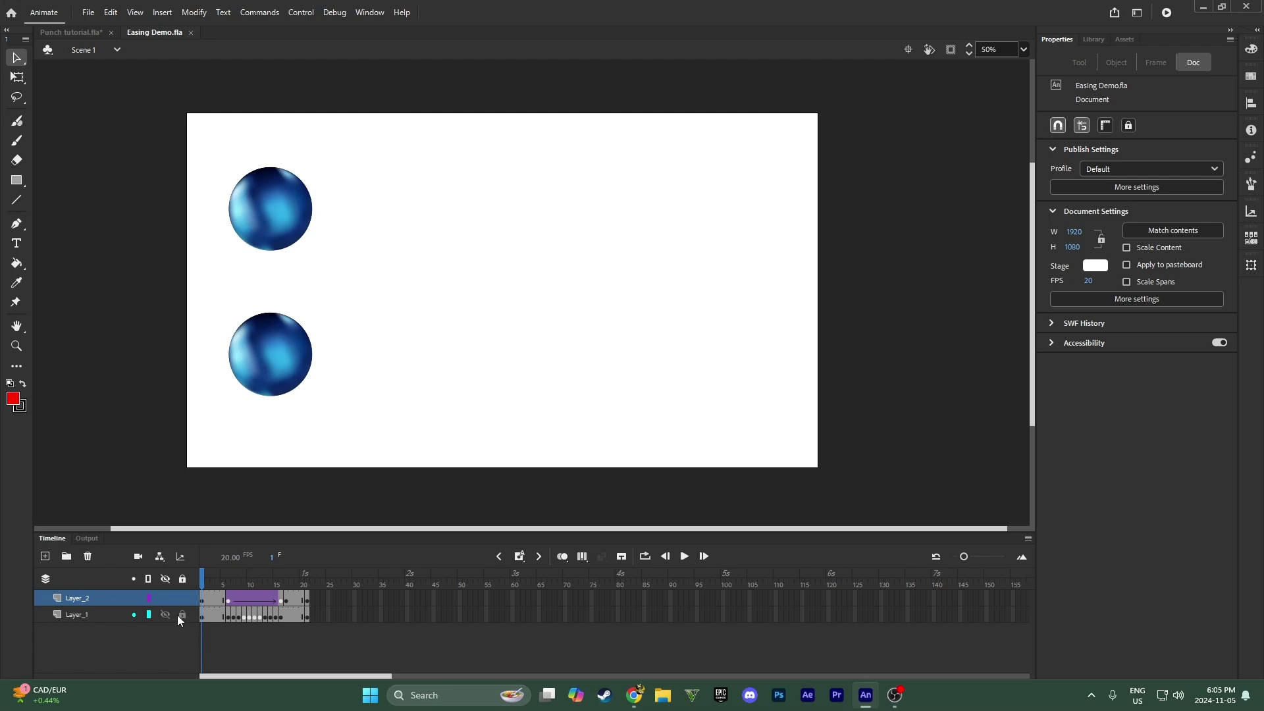
{"action": "left_click", "coordinate": [163, 616]}
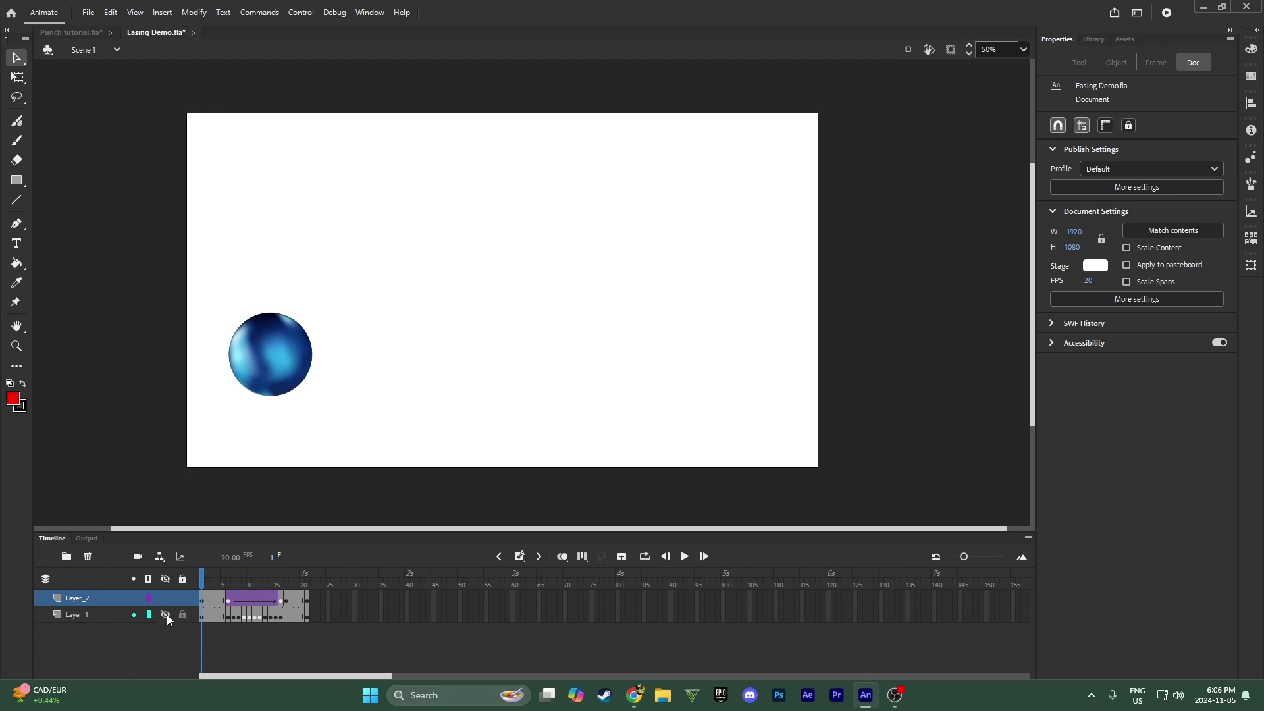
{"action": "mouse_move", "coordinate": [206, 587]}
{"action": "left_mouse_down"}
{"action": "mouse_move", "coordinate": [233, 603]}
{"action": "mouse_move", "coordinate": [200, 596]}
{"action": "left_mouse_up"}
{"action": "left_click", "coordinate": [686, 557]}
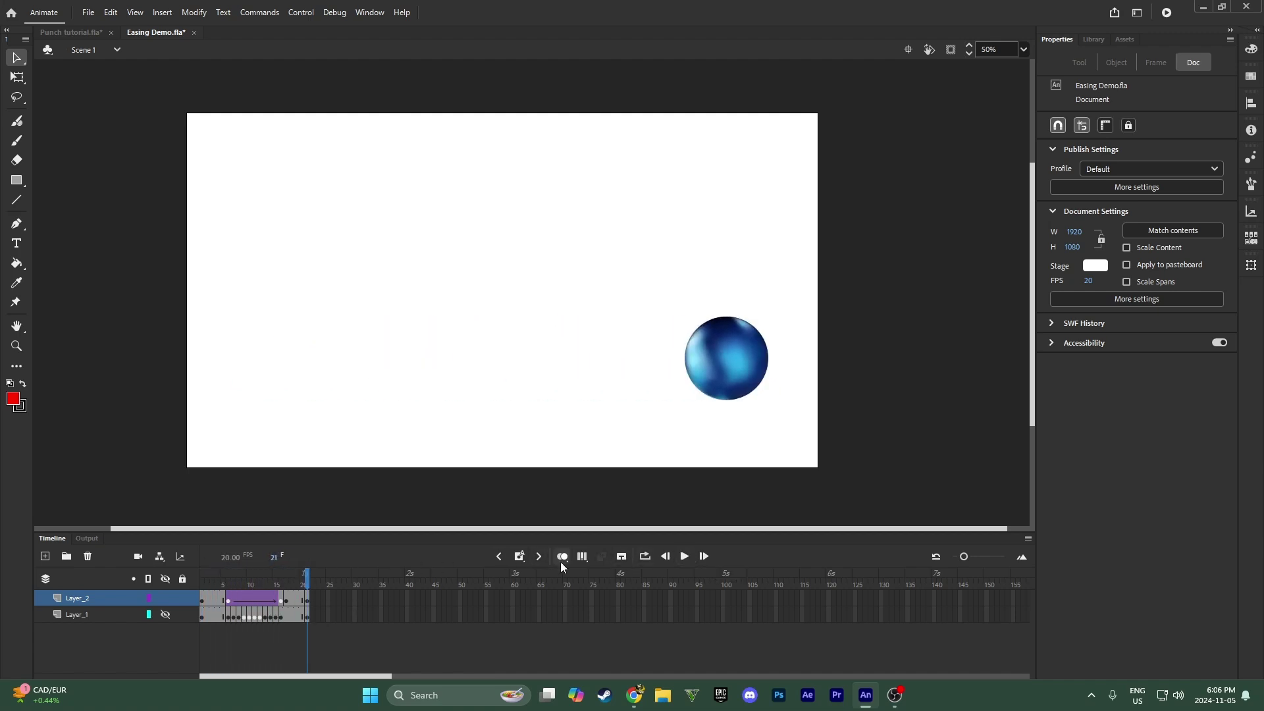
Turn on looped playback for the timeline and preview the lower ball's movement repeatedly
{"action": "left_click", "coordinate": [645, 557]}
{"action": "left_click", "coordinate": [684, 556]}
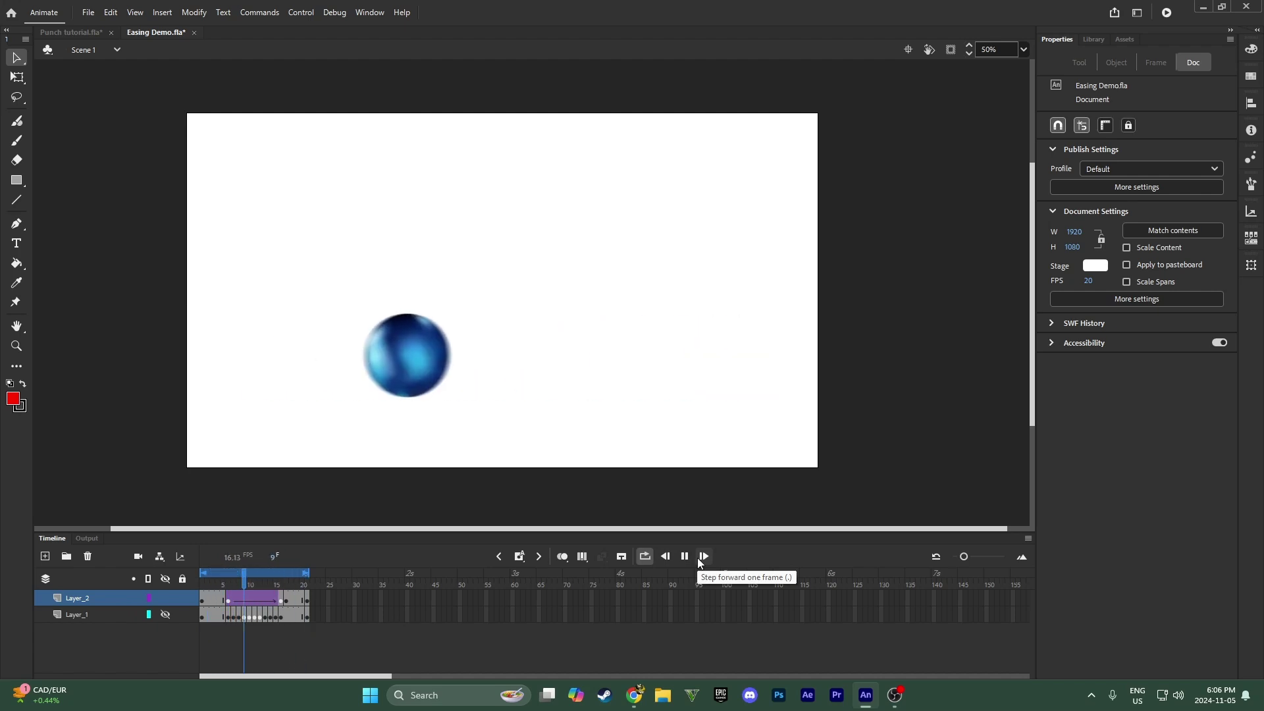
{"action": "left_click", "coordinate": [685, 556]}
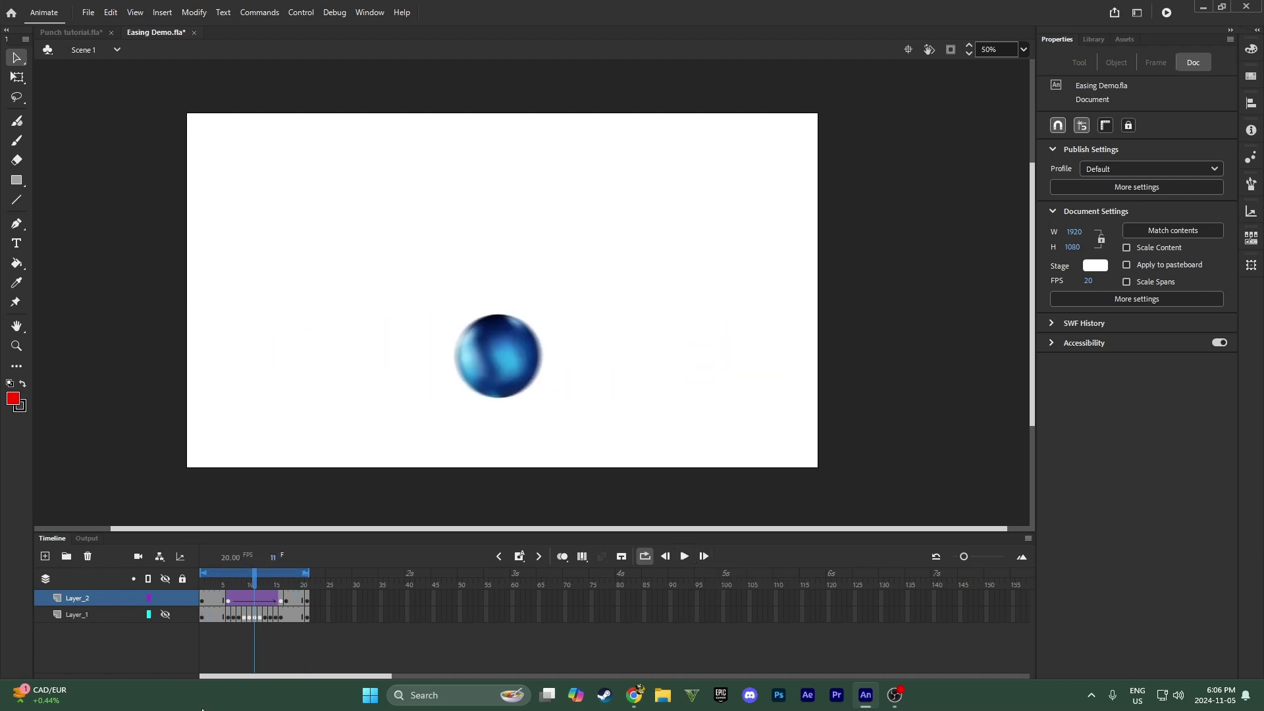
Show Layer_1, hide Layer_2, and preview the upper ball's animation in a loop from frame 1
{"action": "left_click", "coordinate": [164, 614]}
{"action": "left_click", "coordinate": [166, 598]}
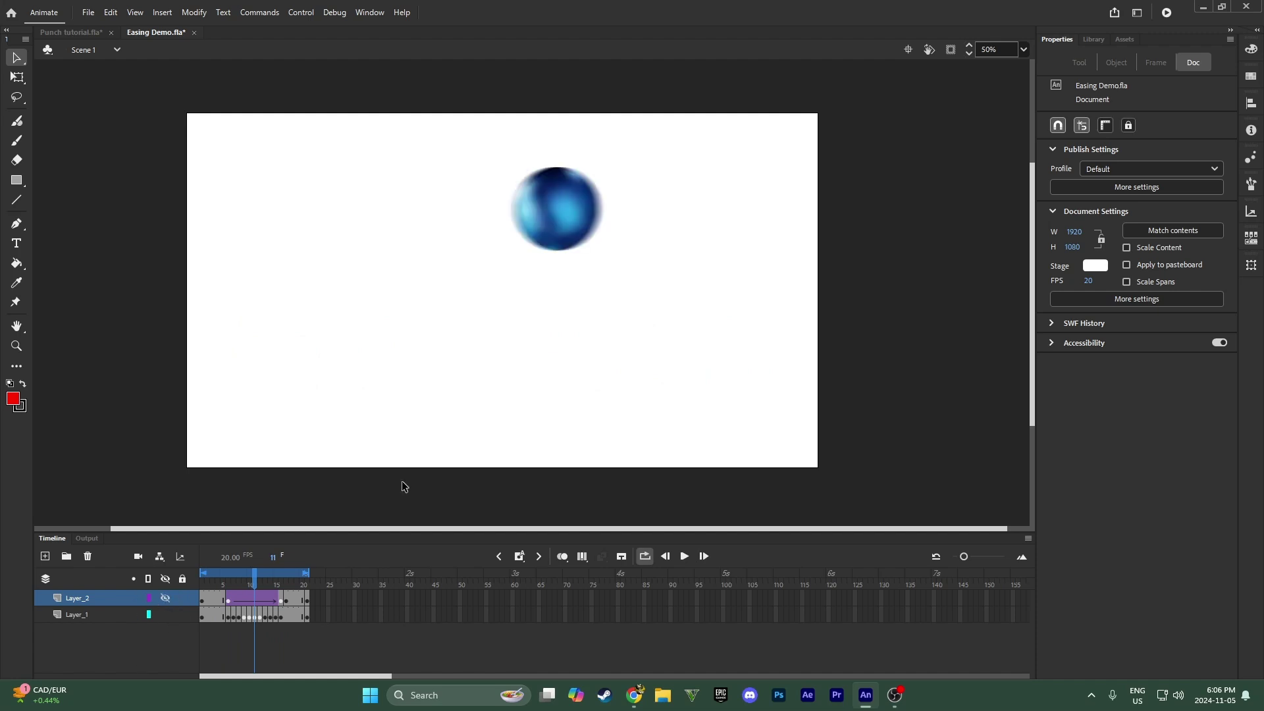
{"action": "left_click_drag", "start_coordinate": [254, 579], "coordinate": [201, 580]}
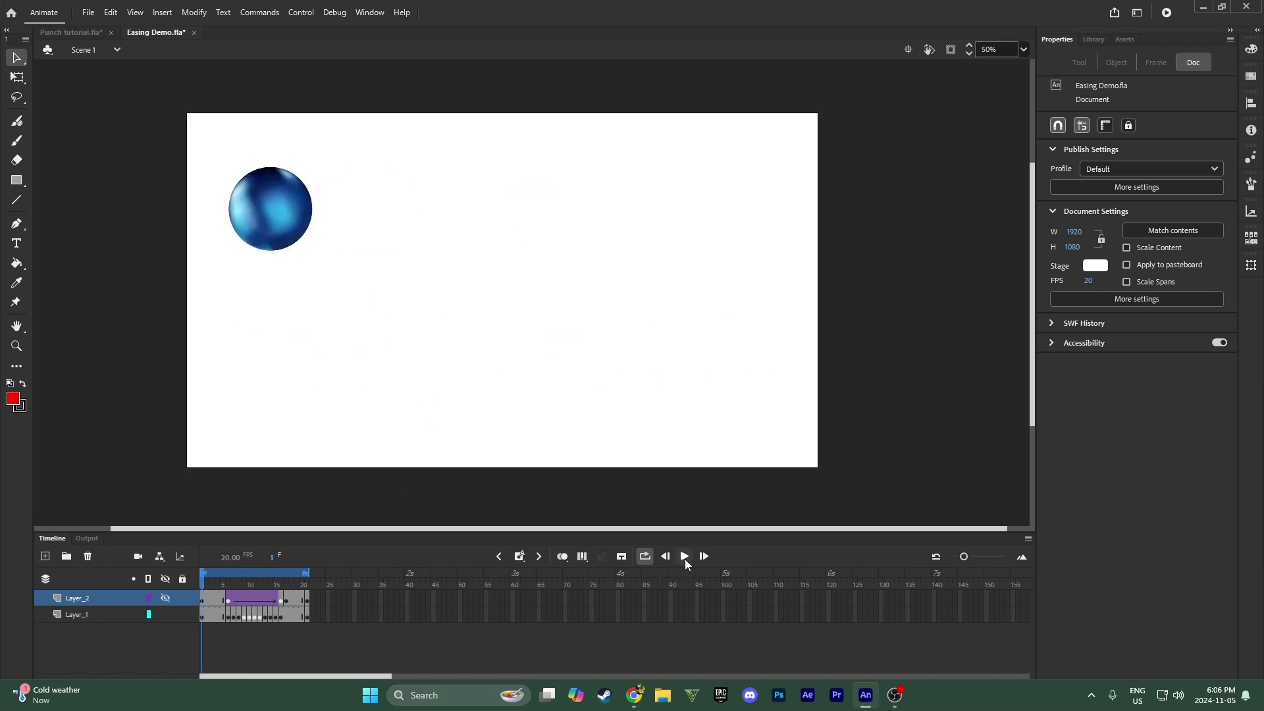
{"action": "left_click", "coordinate": [684, 556]}
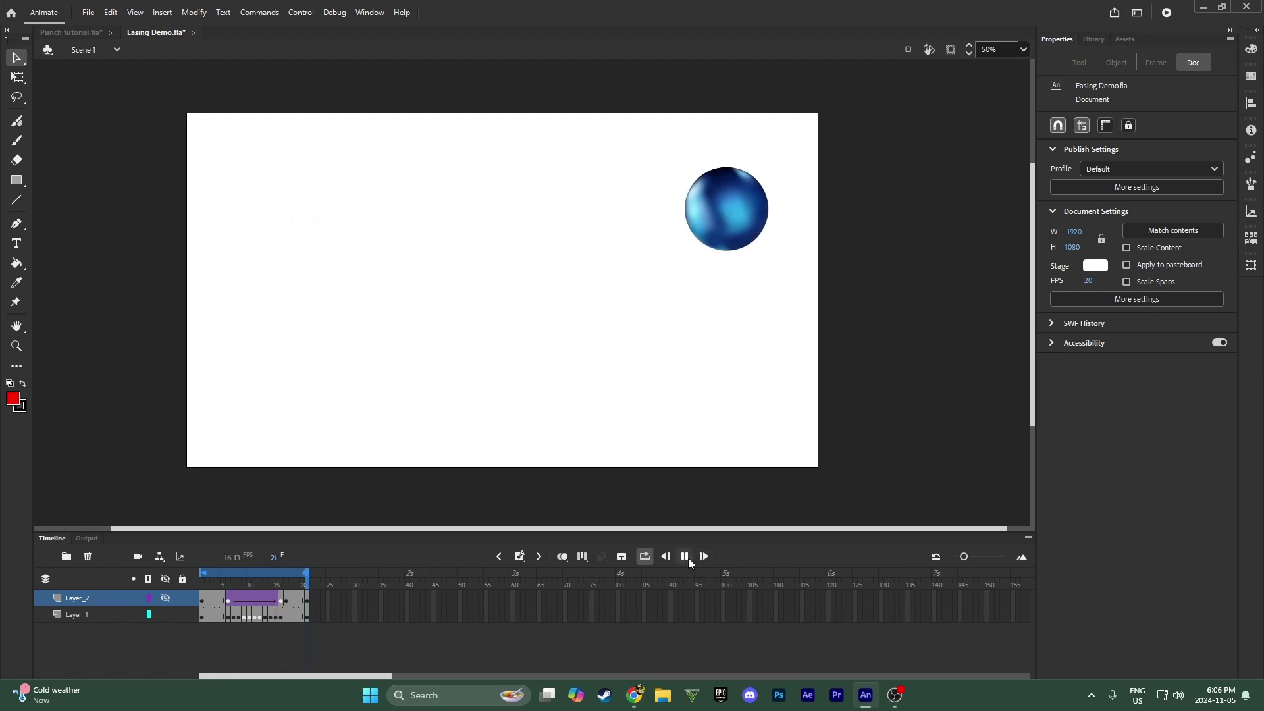
{"action": "left_click", "coordinate": [685, 556]}
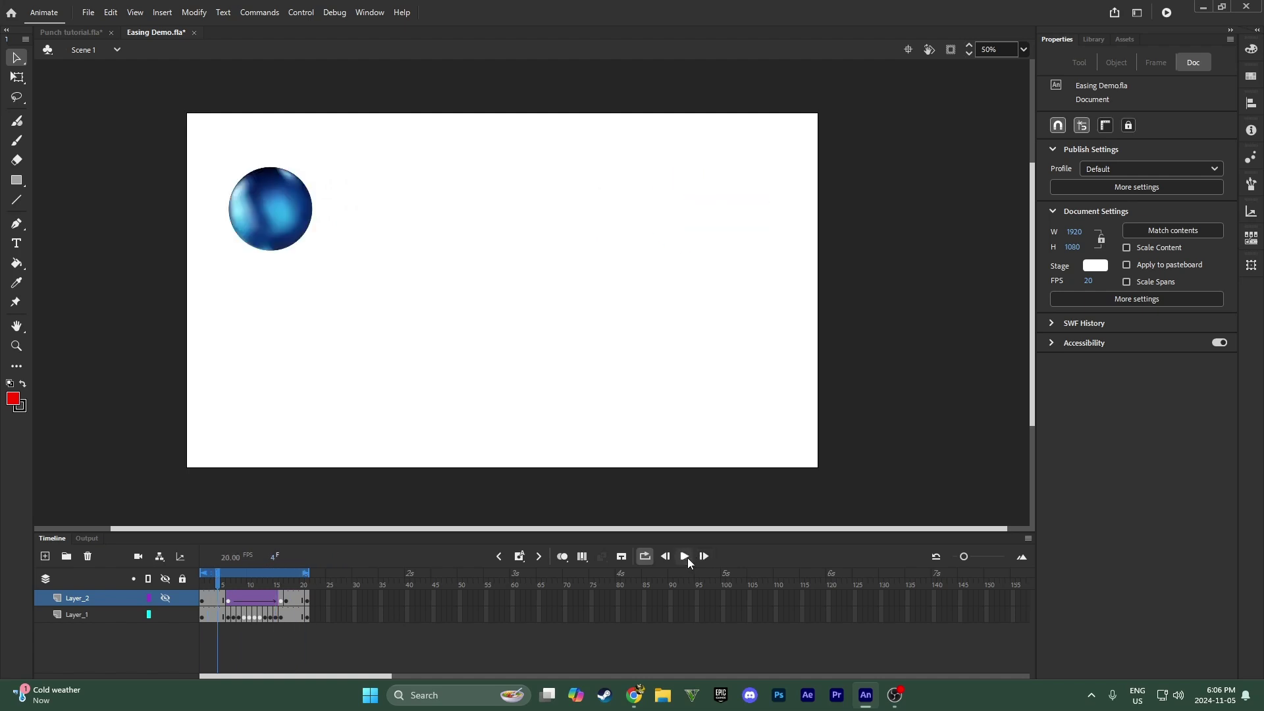
Show Layer_2 again and play both balls together from frame 1 to compare their easing
{"action": "left_click", "coordinate": [165, 598]}
{"action": "left_click_drag", "start_coordinate": [218, 578], "coordinate": [202, 578]}
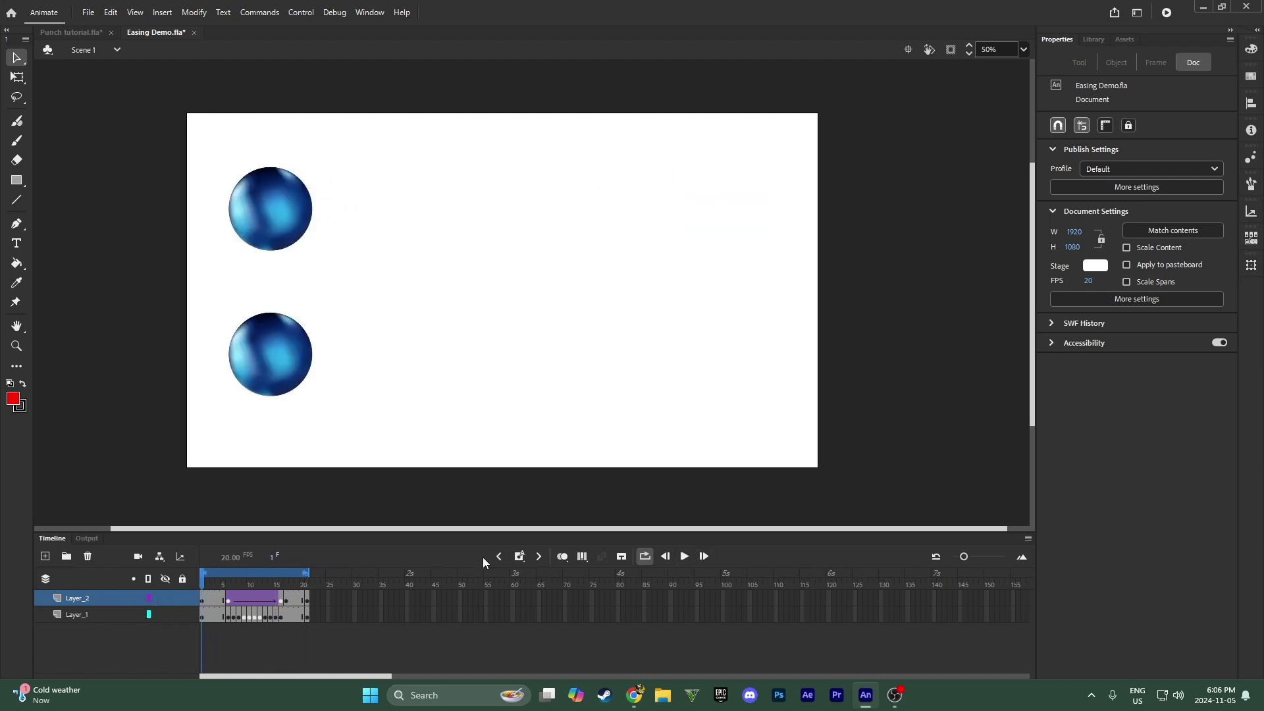
{"action": "left_click", "coordinate": [686, 556]}
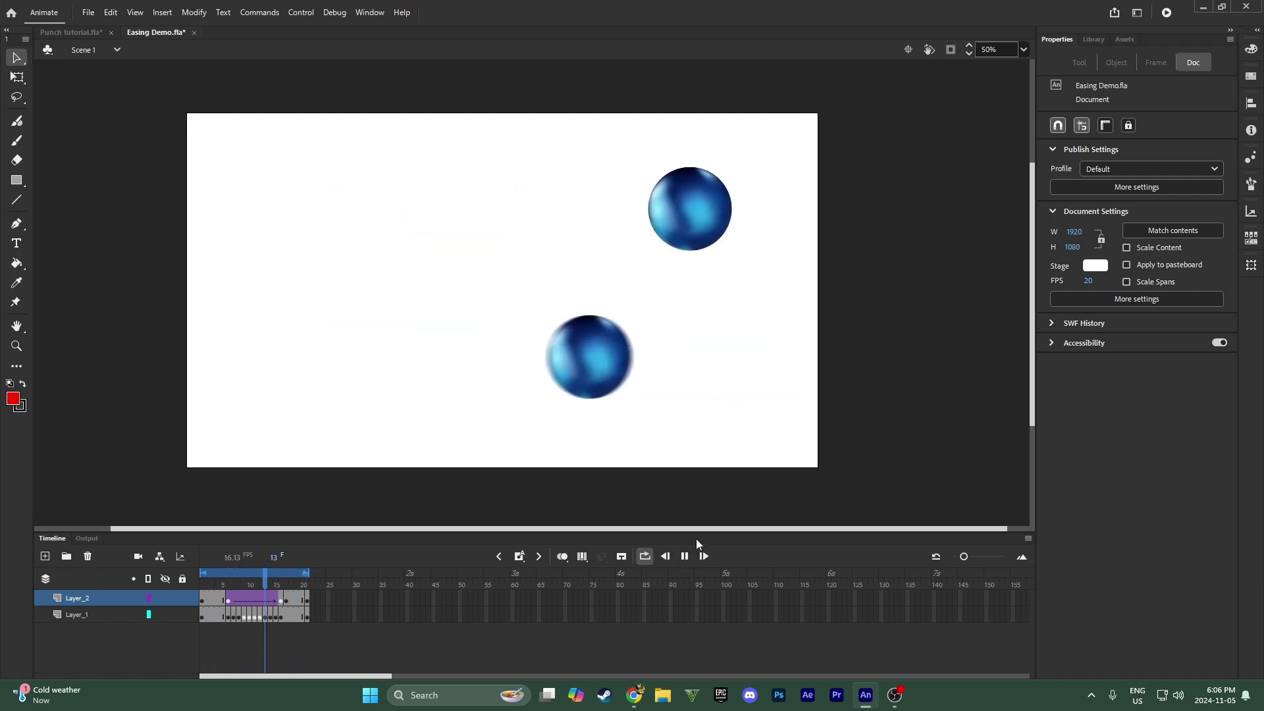
{"action": "left_click", "coordinate": [685, 558]}
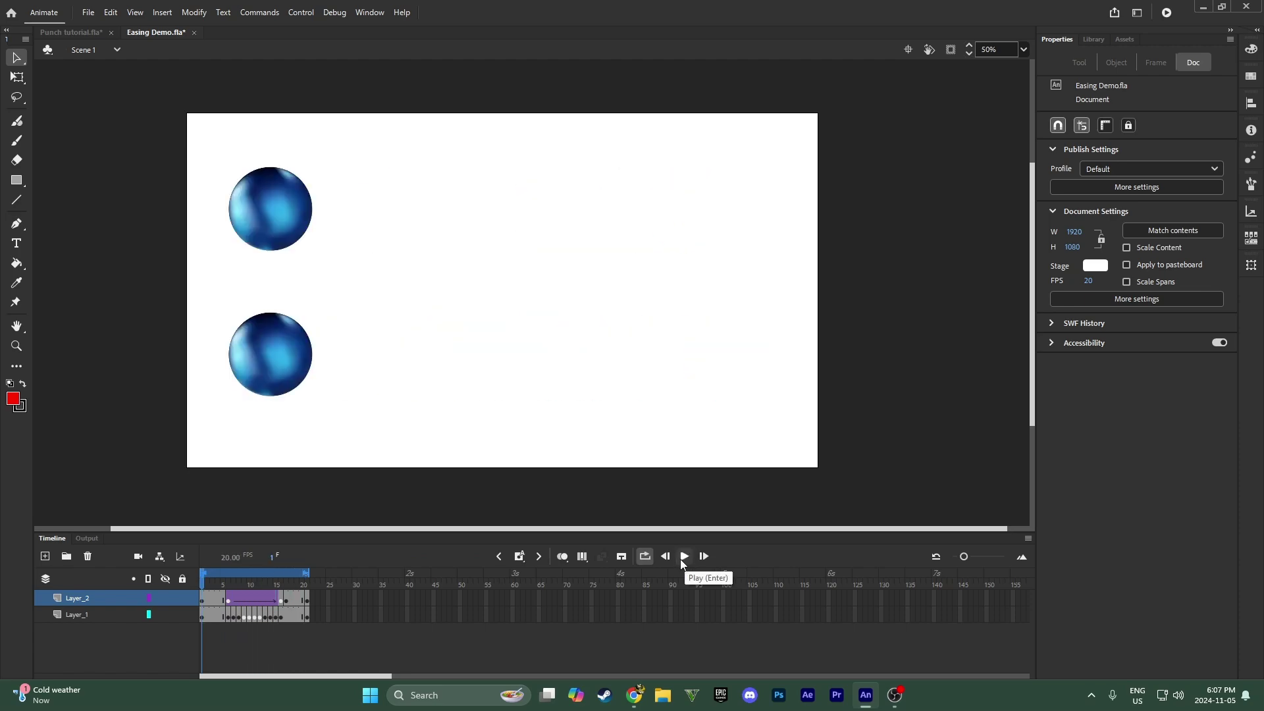
Return to Punch tutorial.fla at frame 1 and hide the Goku_Aura, Buu_Aura and Punch layers
{"action": "left_click", "coordinate": [70, 31]}
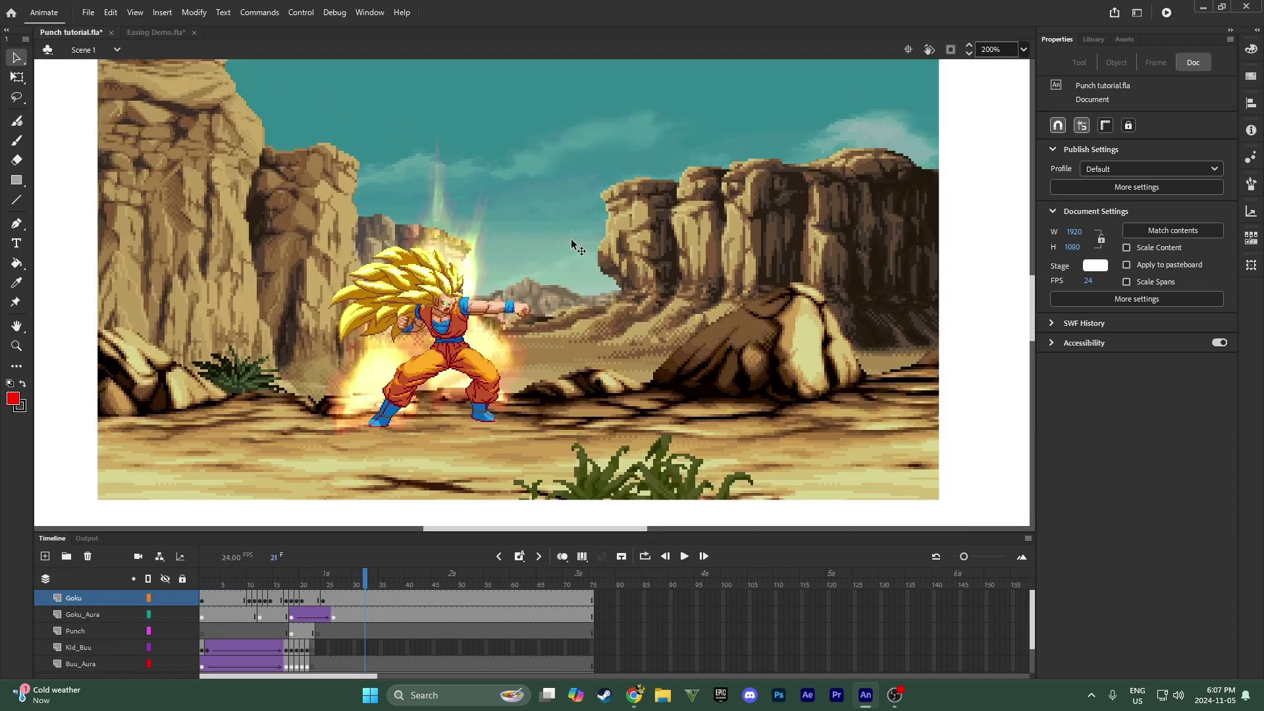
{"action": "key", "text": "shift+comma"}
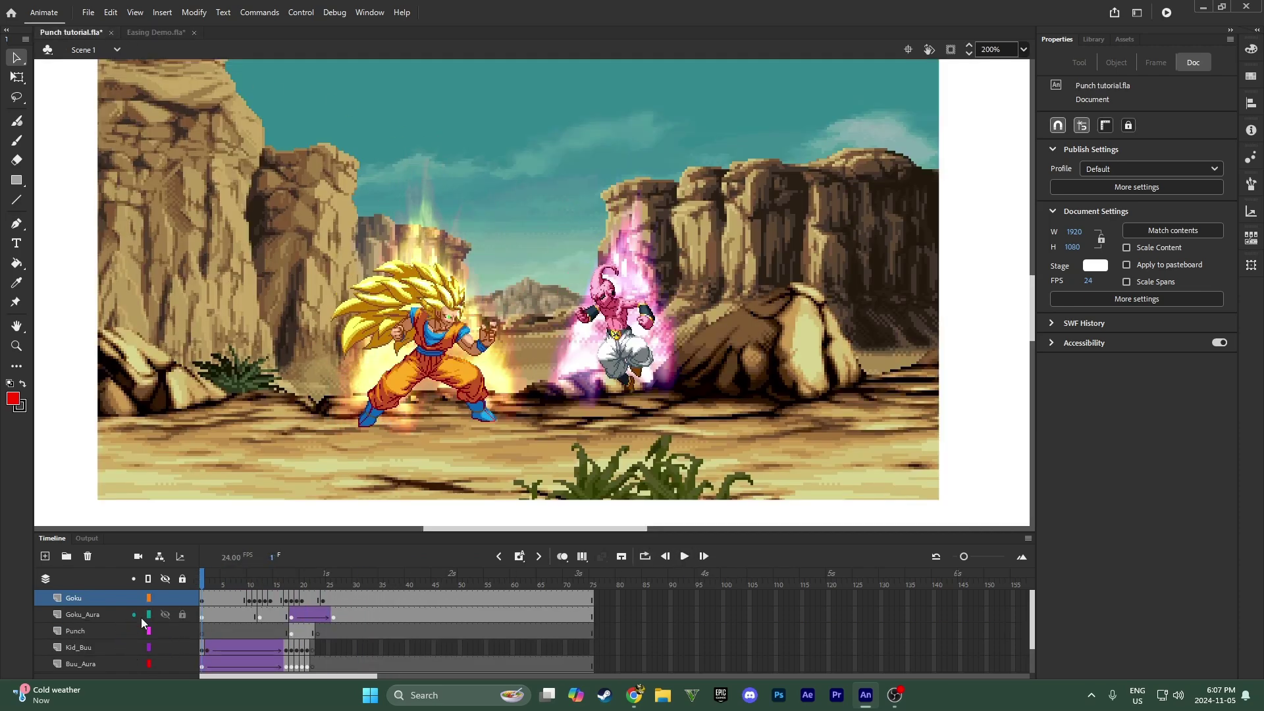
{"action": "left_click", "coordinate": [166, 615]}
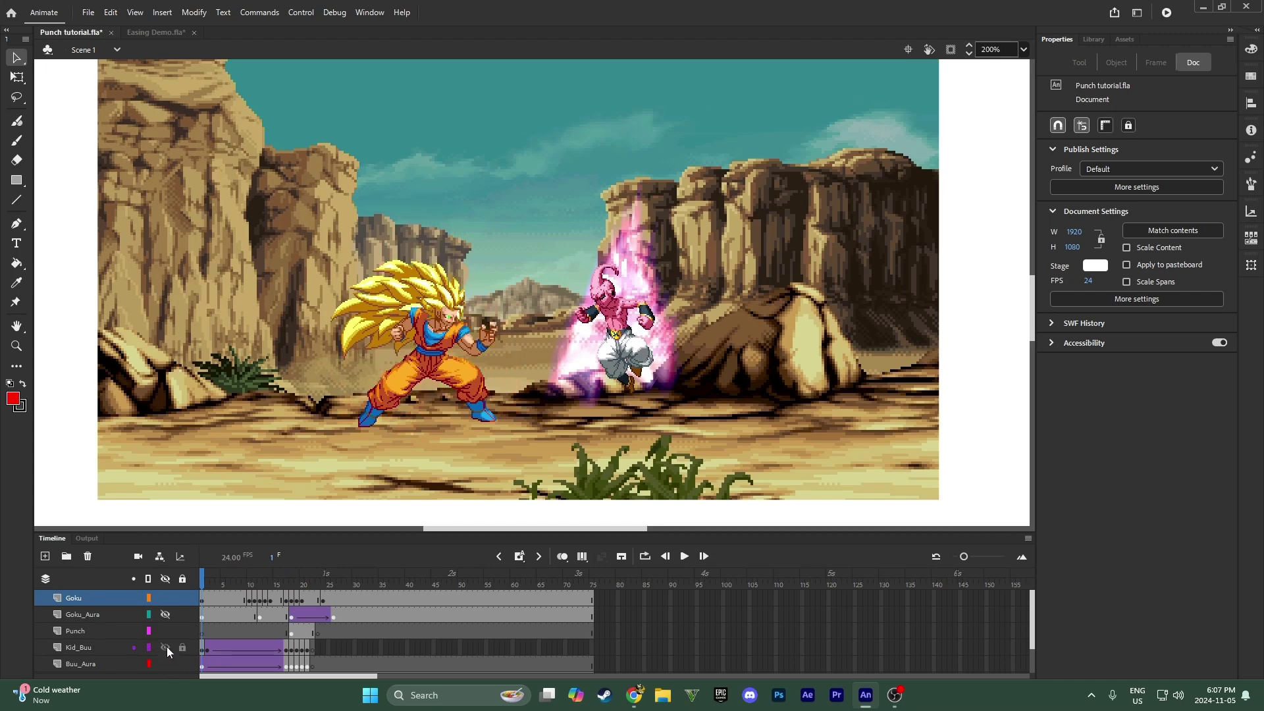
{"action": "left_click", "coordinate": [167, 663]}
{"action": "scroll", "coordinate": [166, 639], "scroll_direction": "down", "scroll_amount": 1}
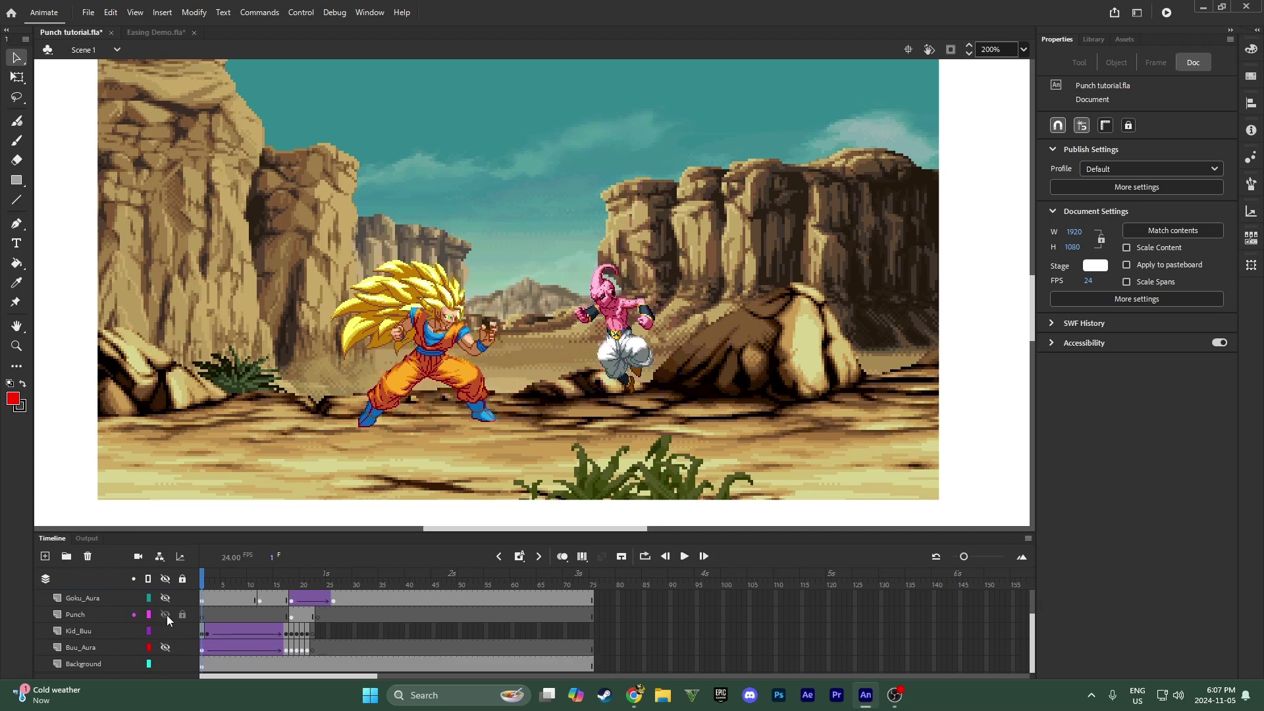
{"action": "left_click", "coordinate": [166, 613]}
Scrub through frames 1 to 21 to examine the Goku and Kid_Buu poses before and after the punch
{"action": "left_click", "coordinate": [309, 619]}
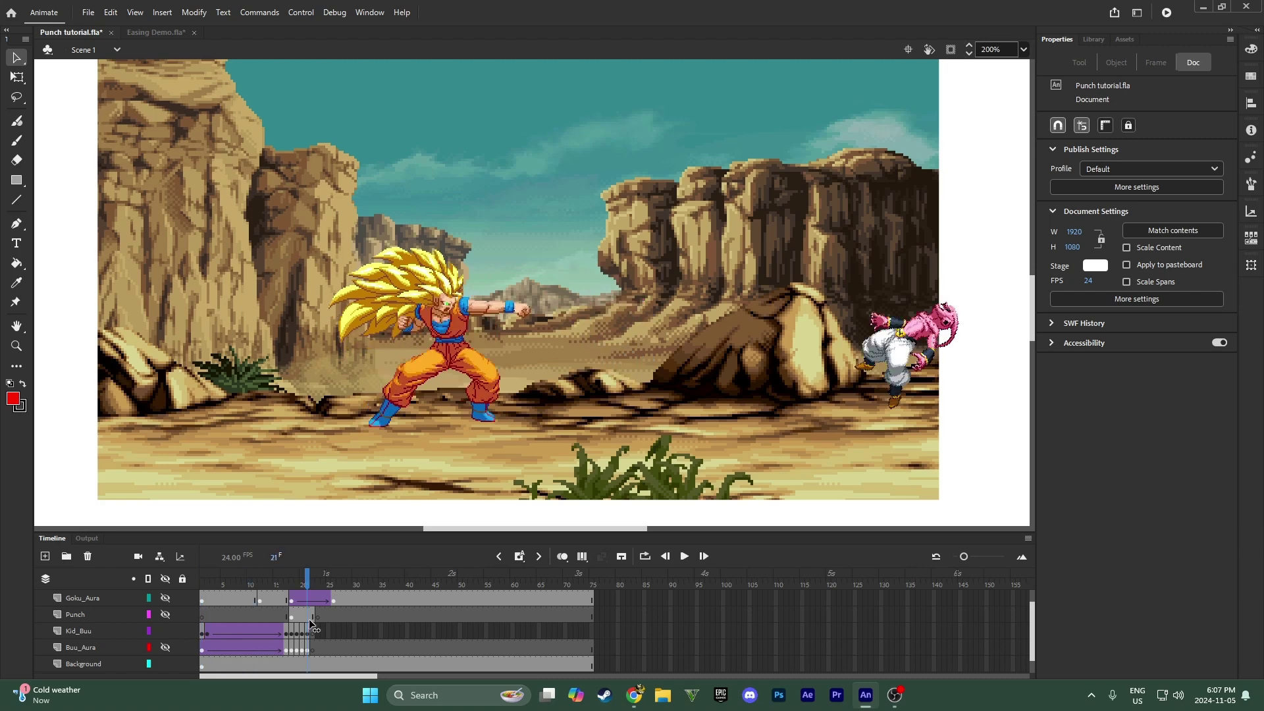
{"action": "left_click_drag", "start_coordinate": [311, 624], "coordinate": [202, 625]}
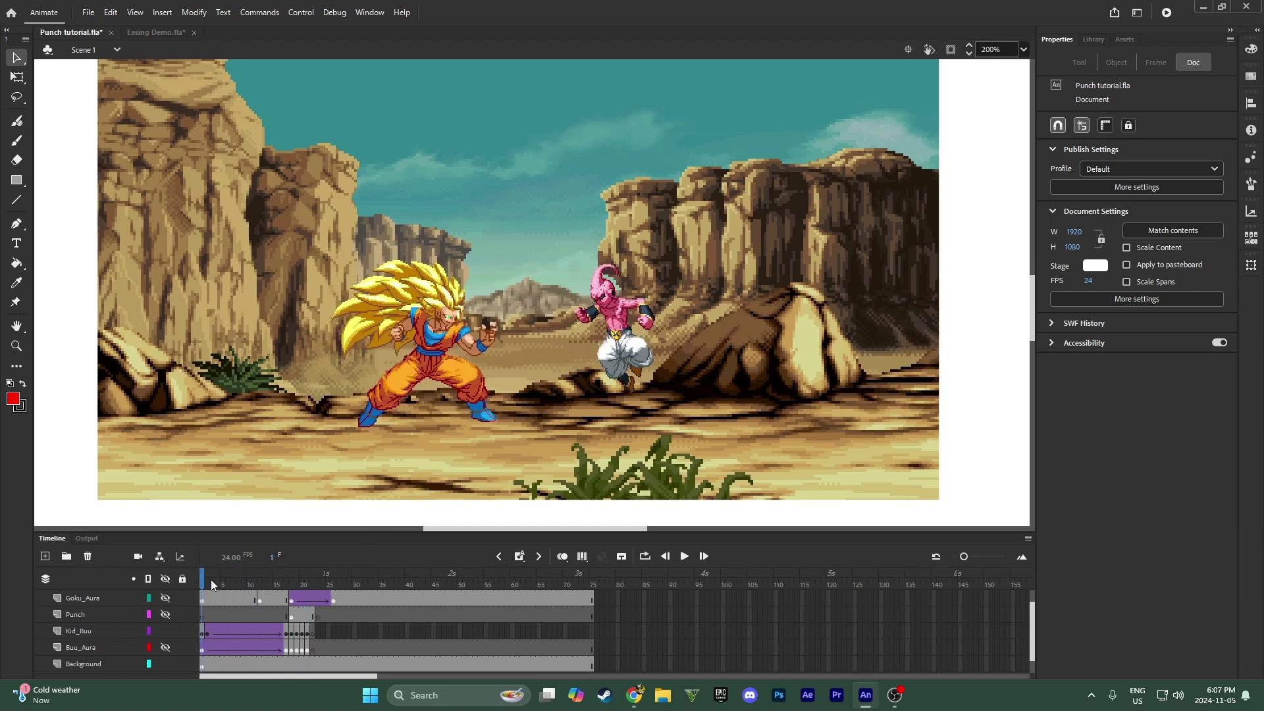
{"action": "left_click_drag", "start_coordinate": [204, 583], "coordinate": [297, 640]}
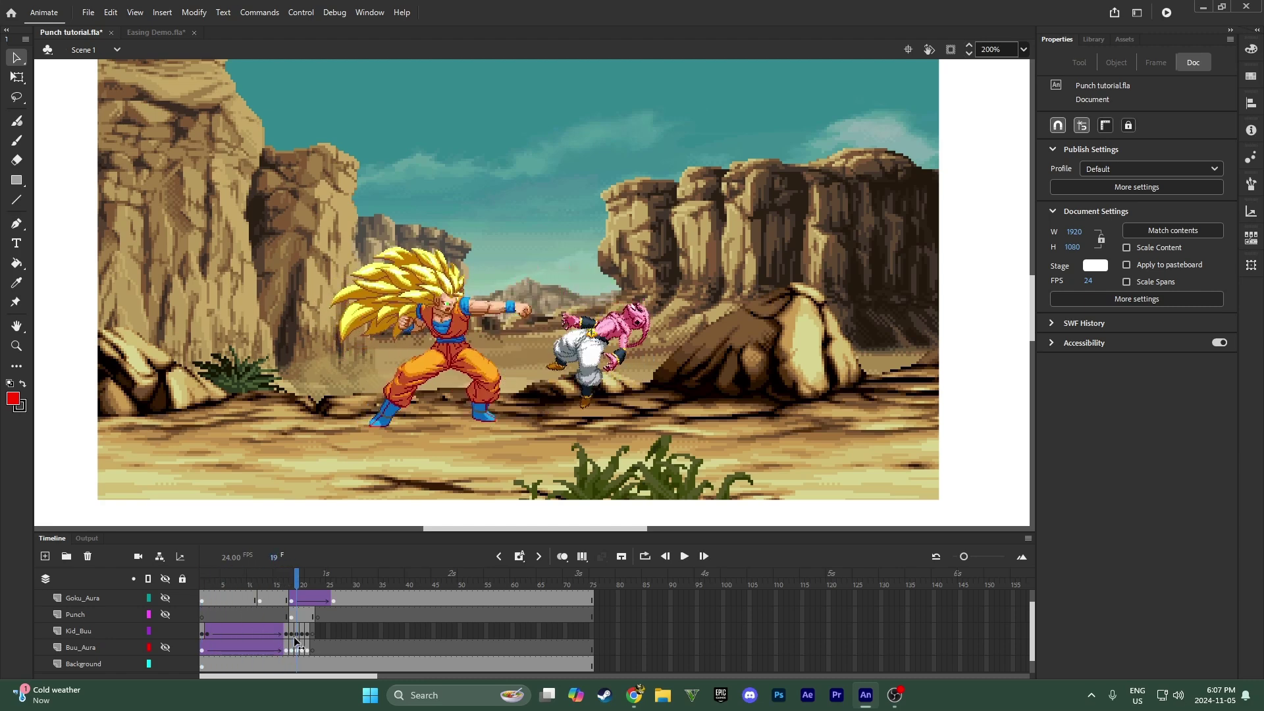
{"action": "left_click", "coordinate": [287, 601]}
{"action": "left_click", "coordinate": [281, 600]}
{"action": "left_click", "coordinate": [277, 600]}
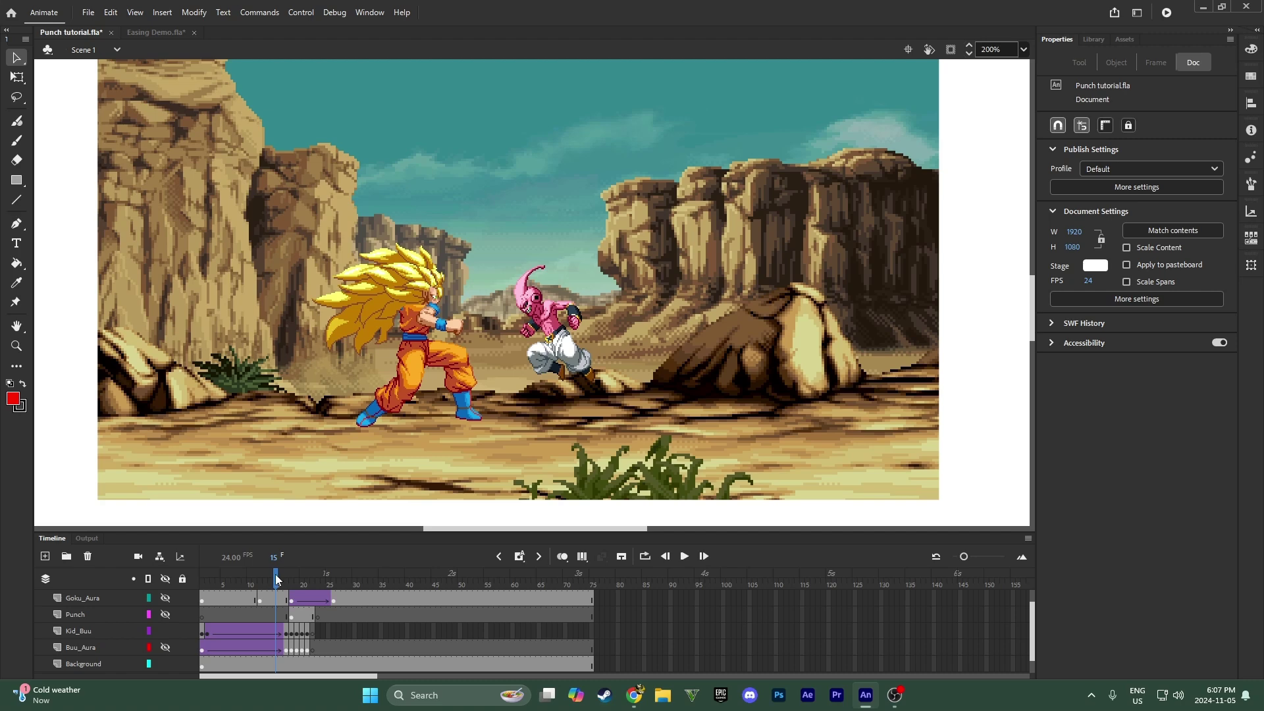
{"action": "left_click_drag", "start_coordinate": [275, 579], "coordinate": [222, 656]}
{"action": "scroll", "coordinate": [271, 582], "scroll_direction": "up", "scroll_amount": 1}
{"action": "left_click", "coordinate": [255, 615]}
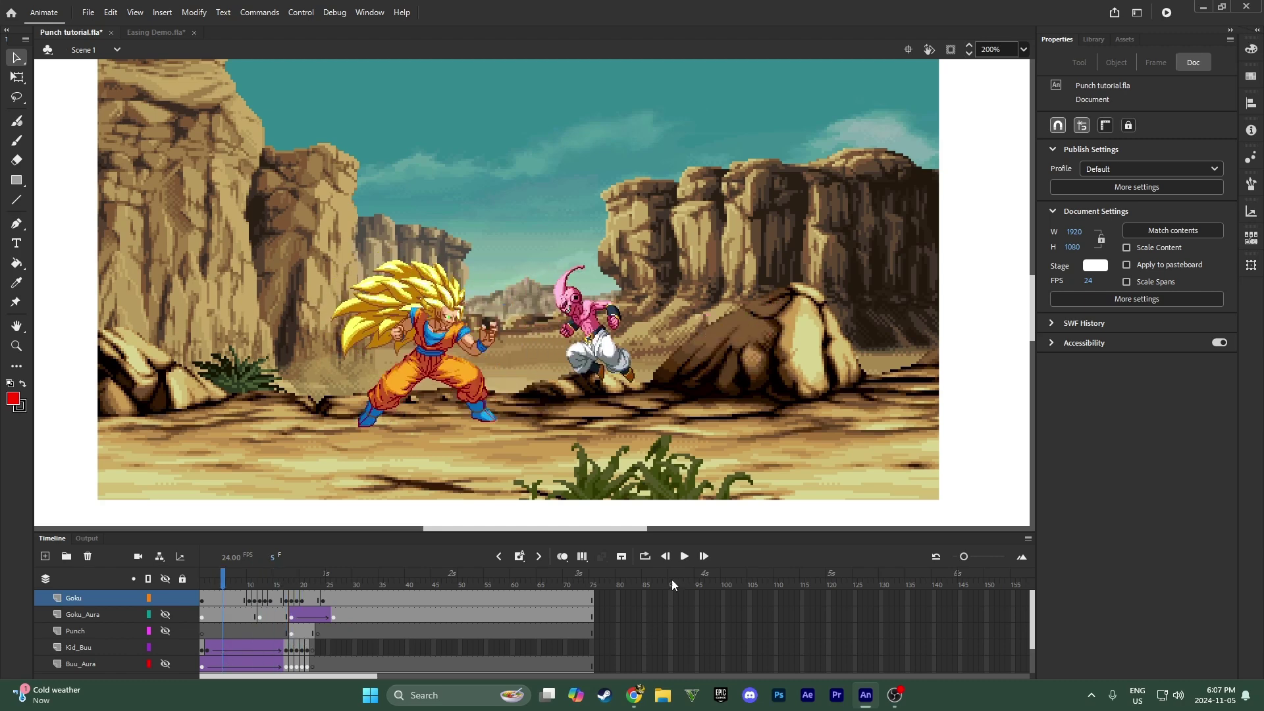
Play the fight without effects from frame 5 and from frame 1, scrubbing back to frames 19 and 10
{"action": "left_click", "coordinate": [684, 556]}
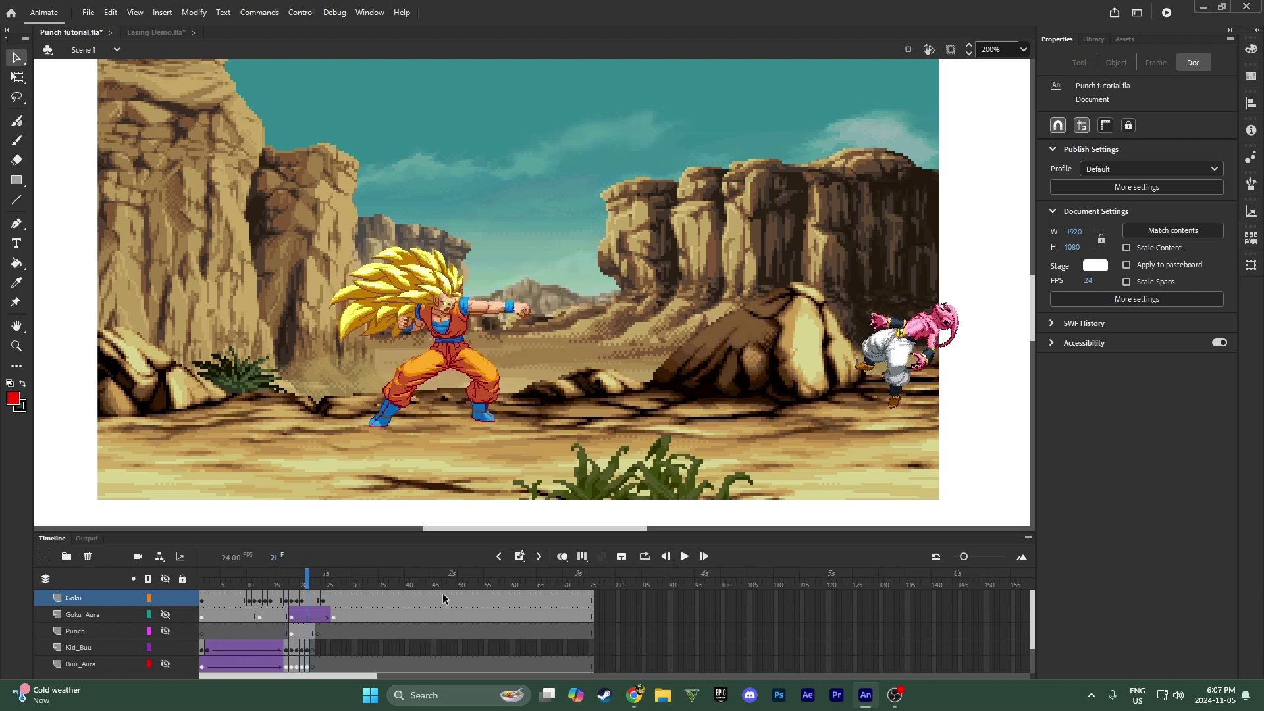
{"action": "left_click_drag", "start_coordinate": [309, 584], "coordinate": [301, 637]}
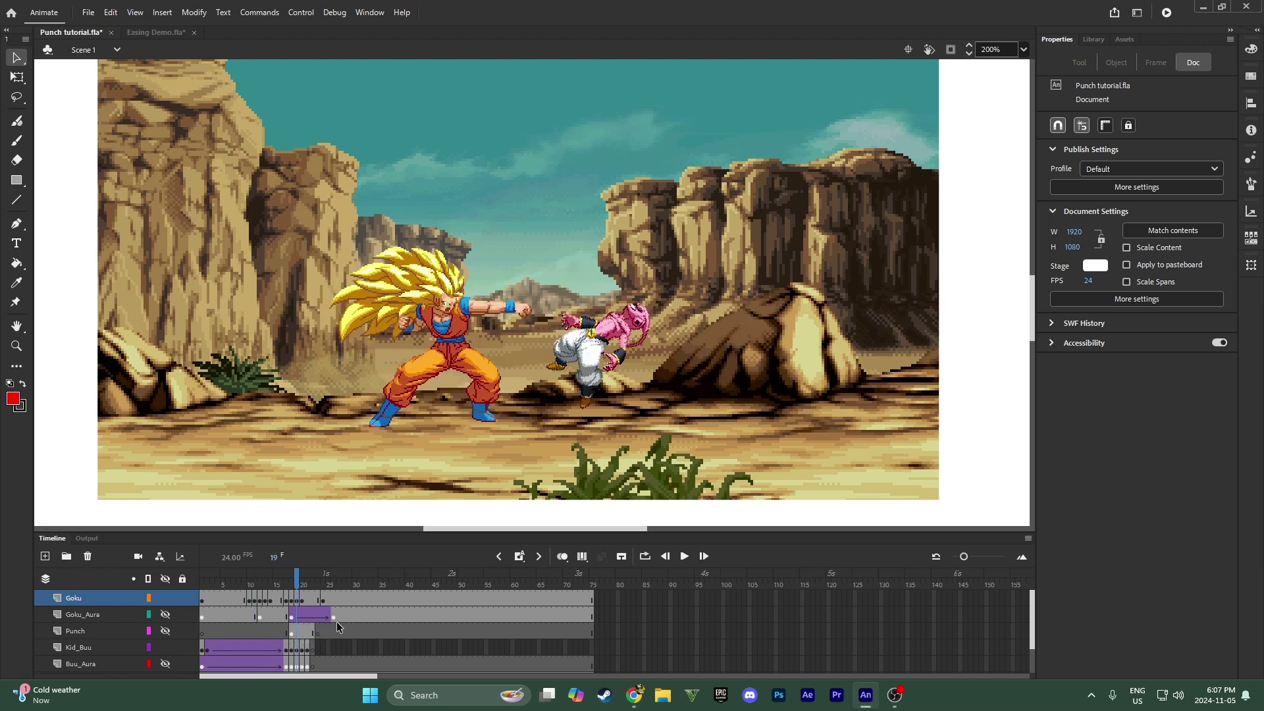
{"action": "left_click_drag", "start_coordinate": [297, 579], "coordinate": [196, 633]}
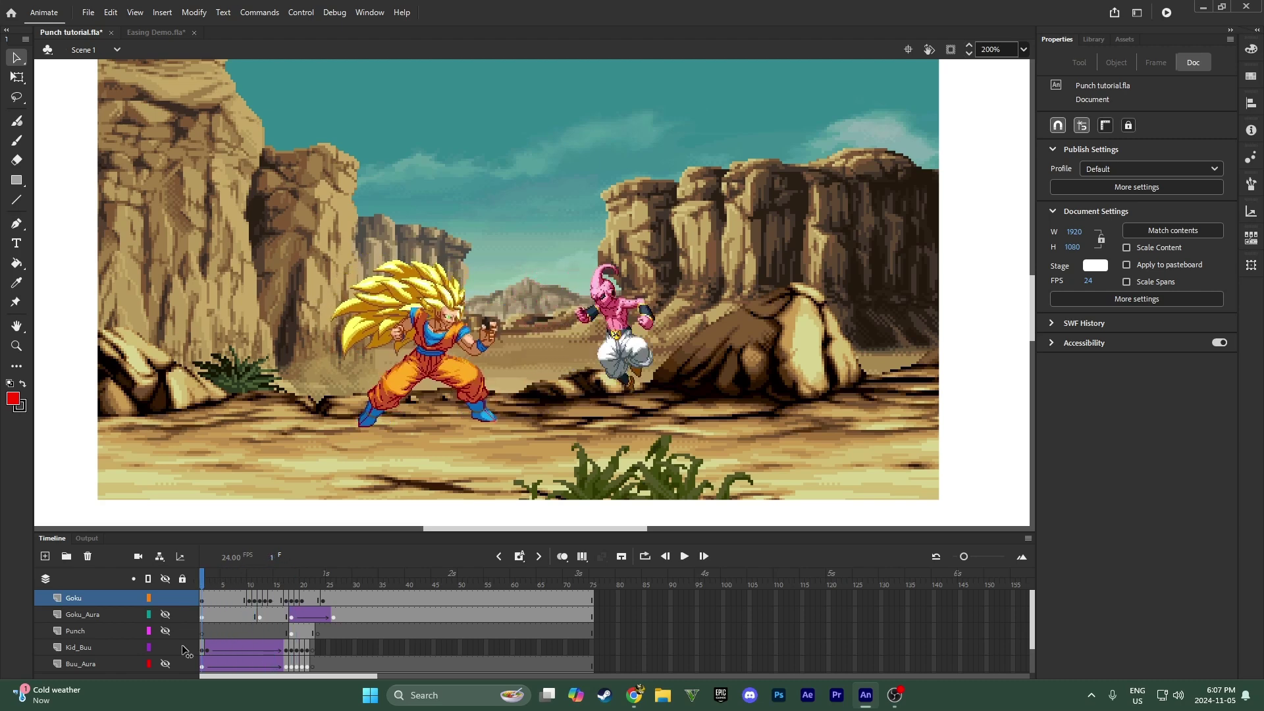
{"action": "left_click", "coordinate": [684, 556]}
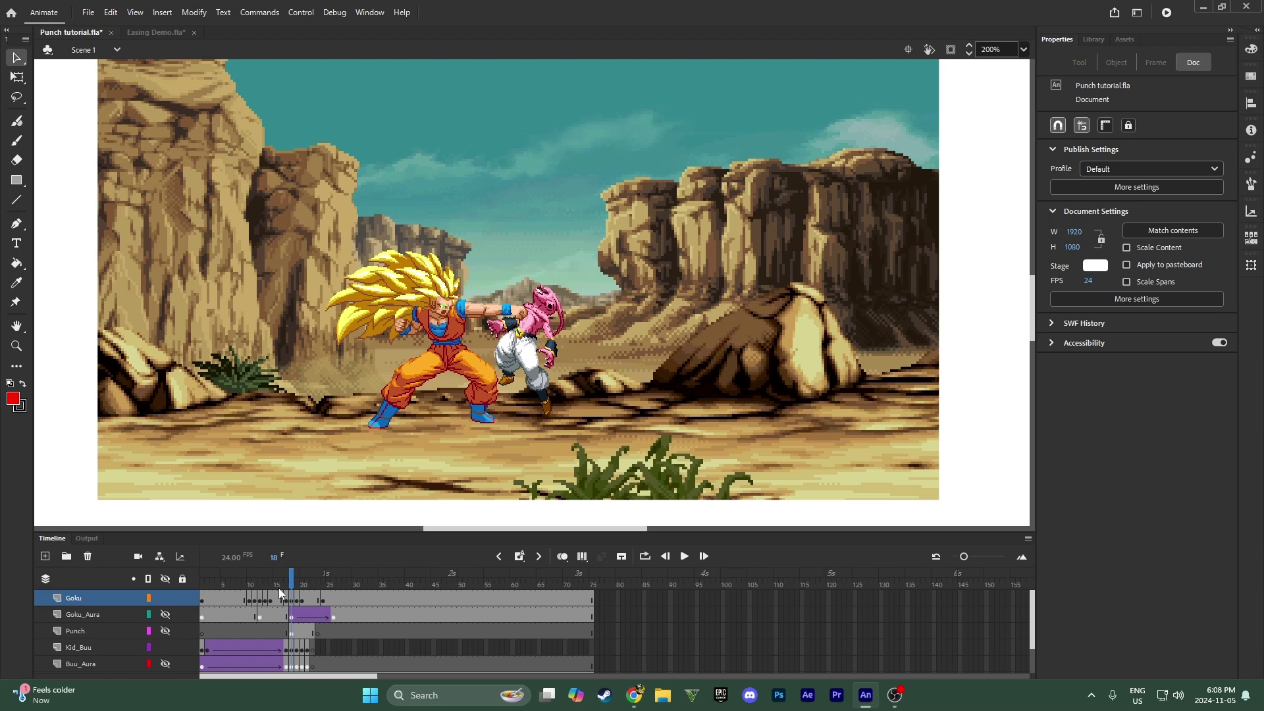
{"action": "left_click_drag", "start_coordinate": [293, 577], "coordinate": [250, 616]}
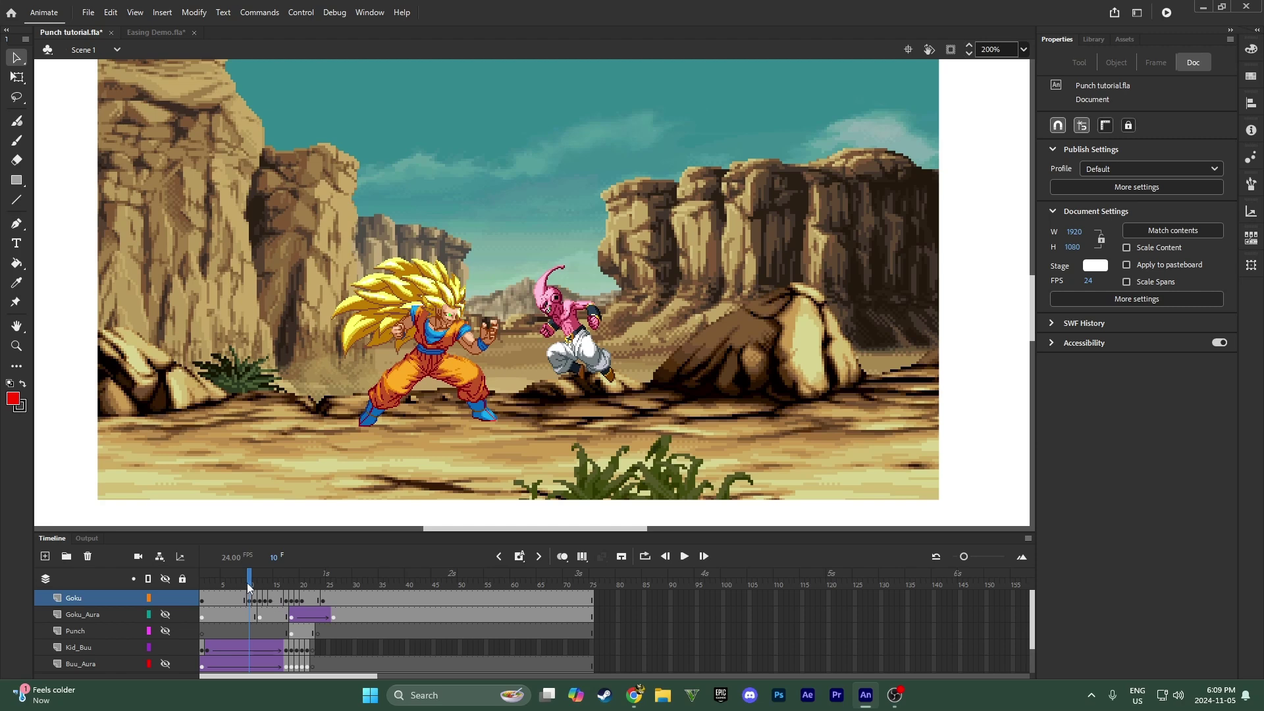
Replay the punch sequence from frame 1 and again from frame 16 to examine the timing of the hit
{"action": "left_click_drag", "start_coordinate": [250, 585], "coordinate": [194, 595]}
{"action": "left_click", "coordinate": [683, 558]}
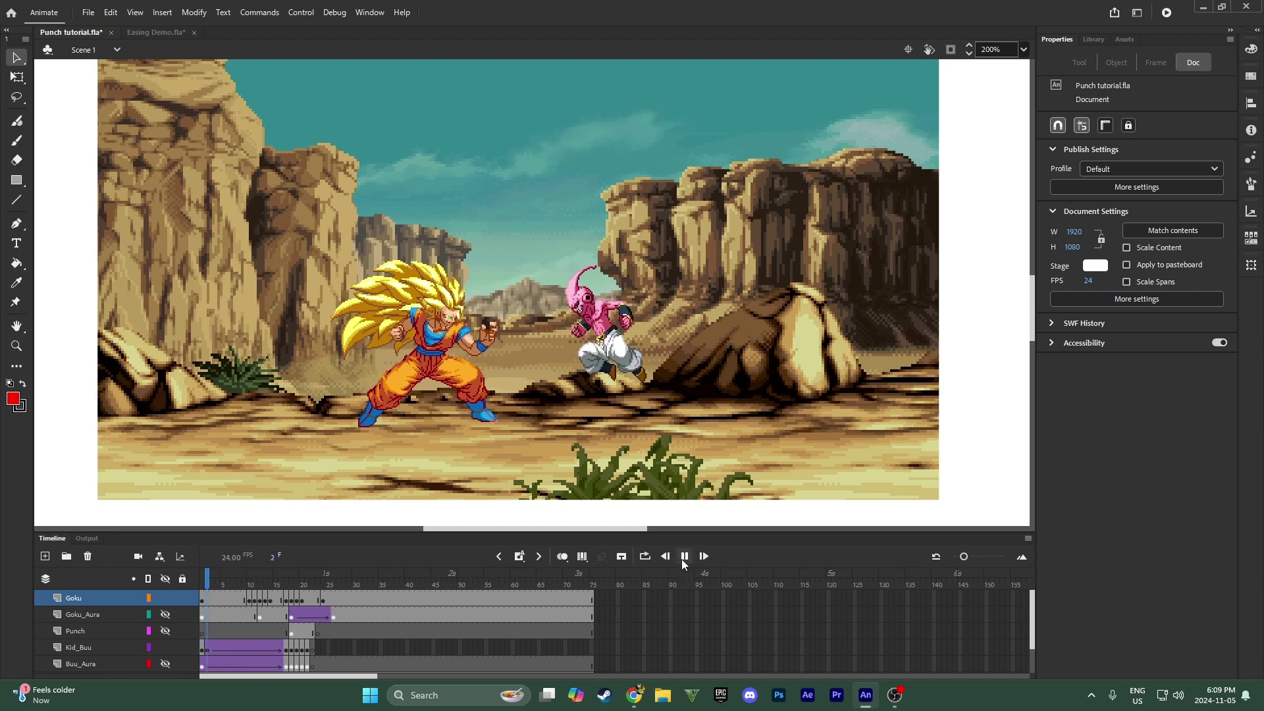
{"action": "left_click", "coordinate": [684, 560]}
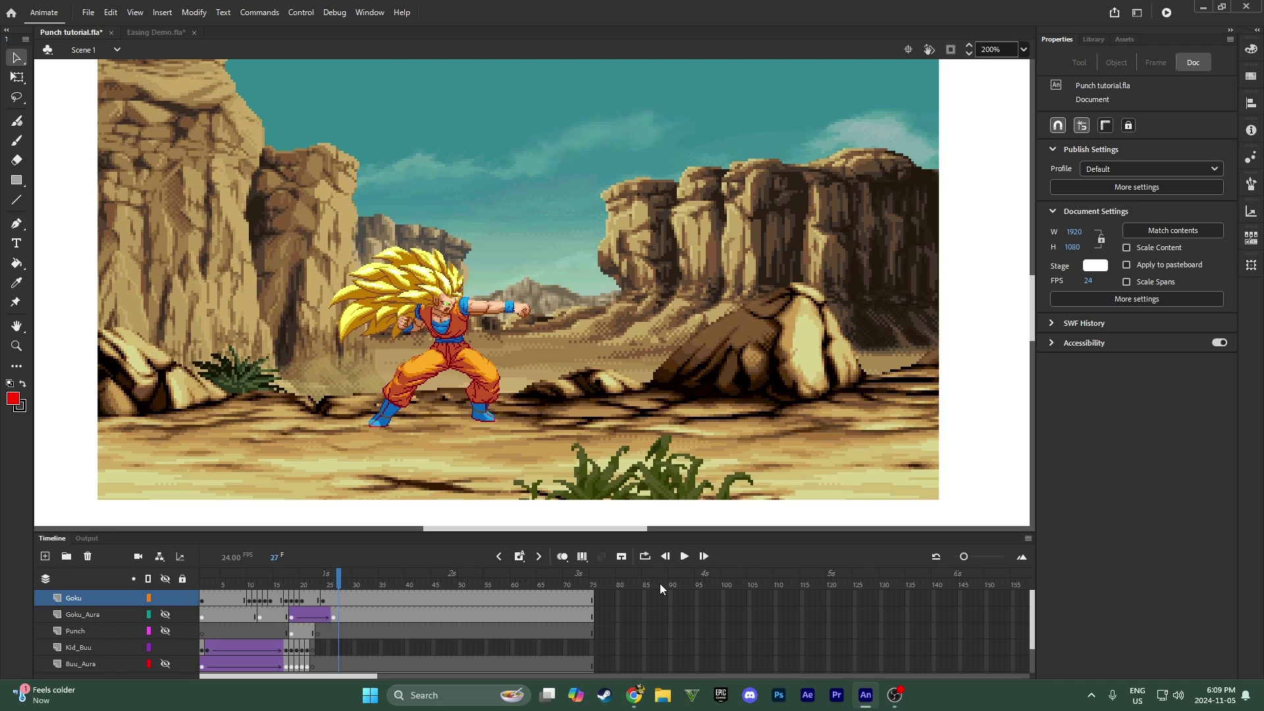
{"action": "left_click_drag", "start_coordinate": [339, 580], "coordinate": [283, 624]}
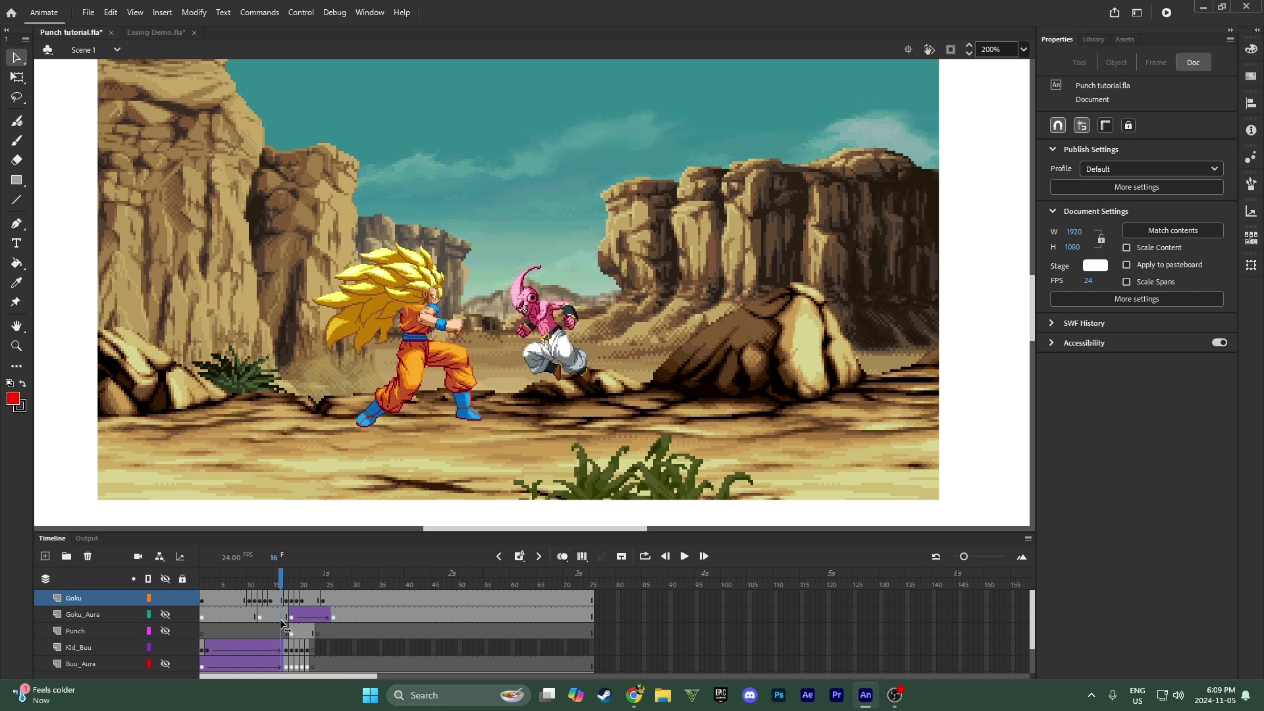
{"action": "left_click", "coordinate": [685, 557]}
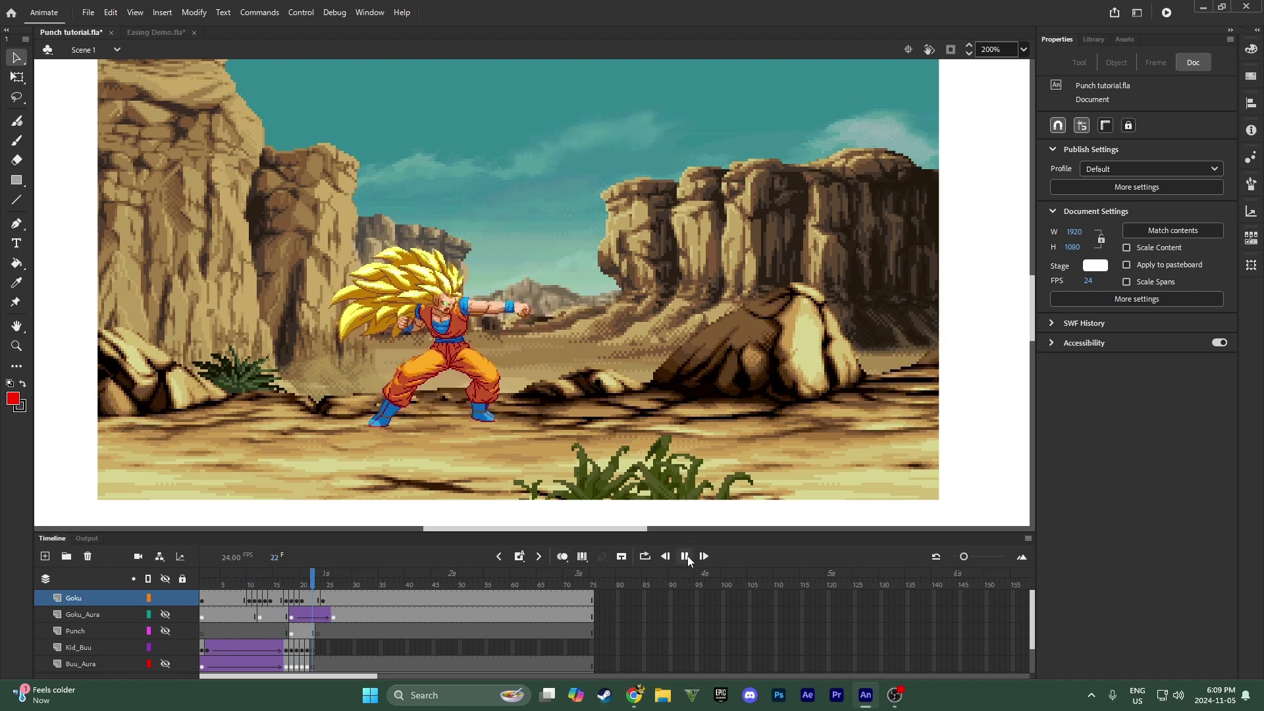
{"action": "left_click", "coordinate": [687, 559]}
Make the Punch layer visible again and place the playhead on frame 16, just before the hit
{"action": "left_click_drag", "start_coordinate": [349, 577], "coordinate": [265, 576]}
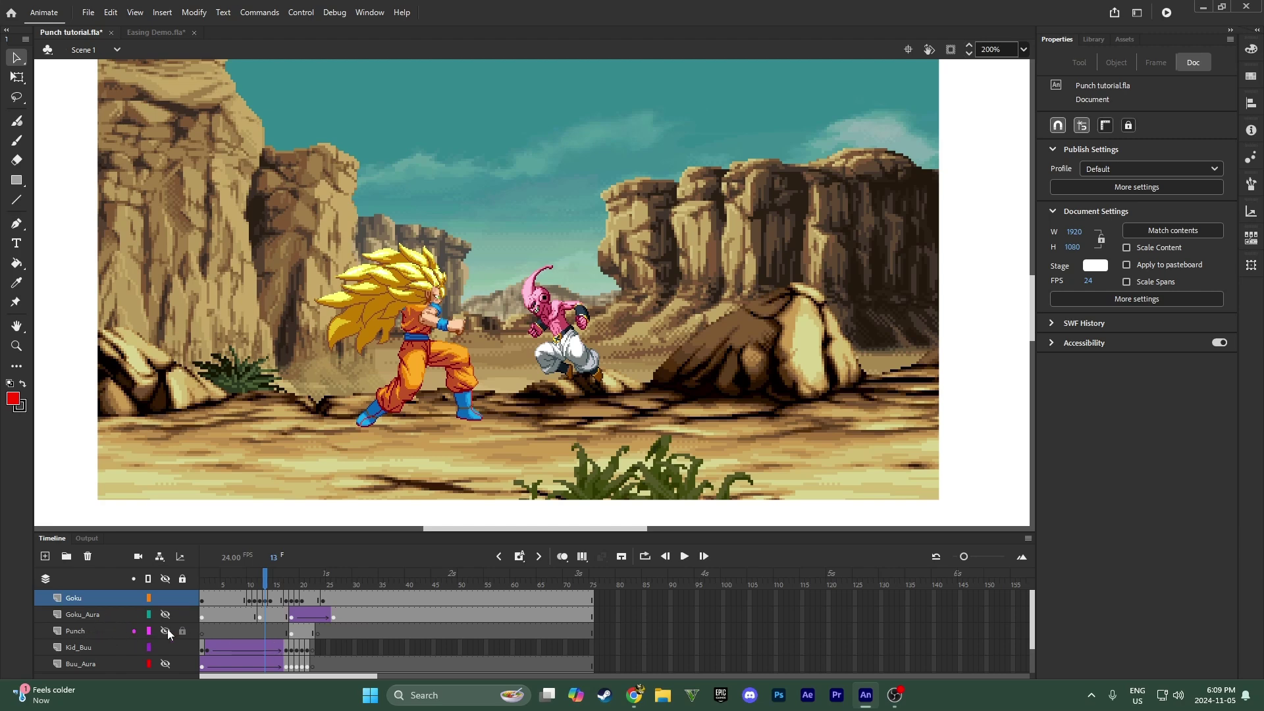
{"action": "left_click_drag", "start_coordinate": [265, 587], "coordinate": [291, 588]}
{"action": "key", "text": "comma"}
{"action": "key", "text": "comma"}
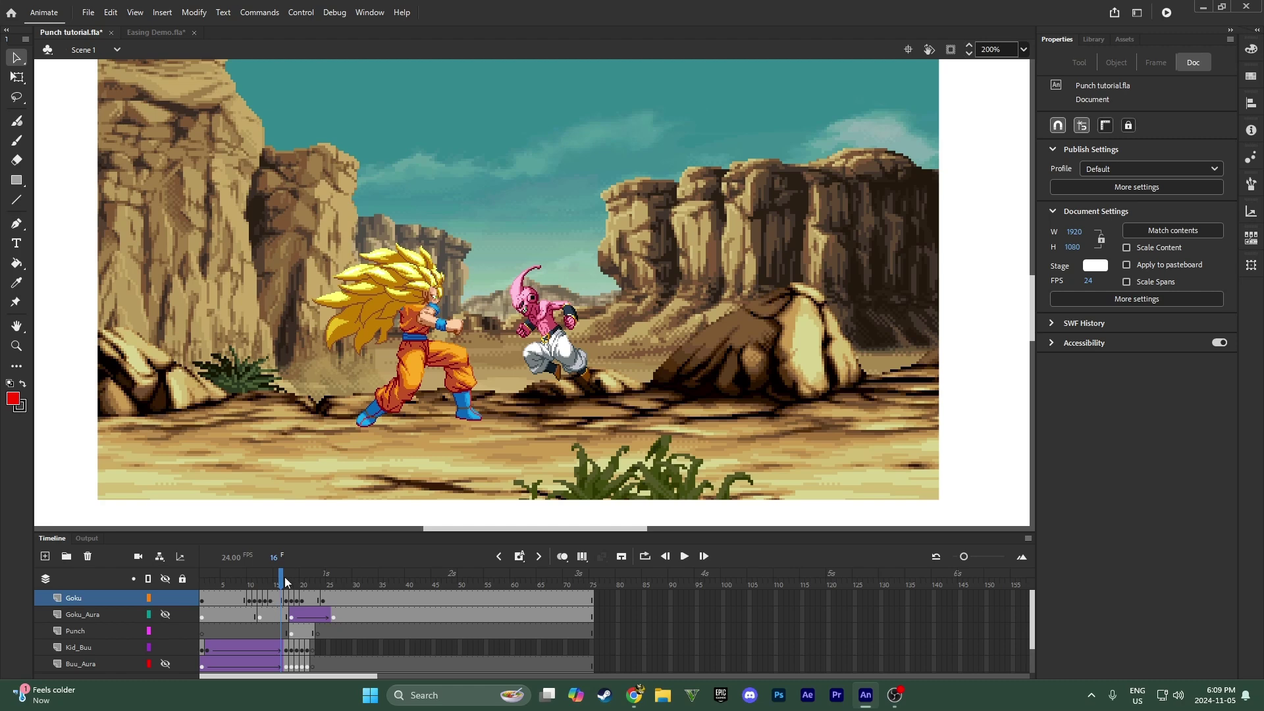
Play the punch with its impact effect, stop past the hit and scrub back to the impact on frame 18
{"action": "left_click_drag", "start_coordinate": [282, 580], "coordinate": [313, 595]}
{"action": "key", "text": "Return"}
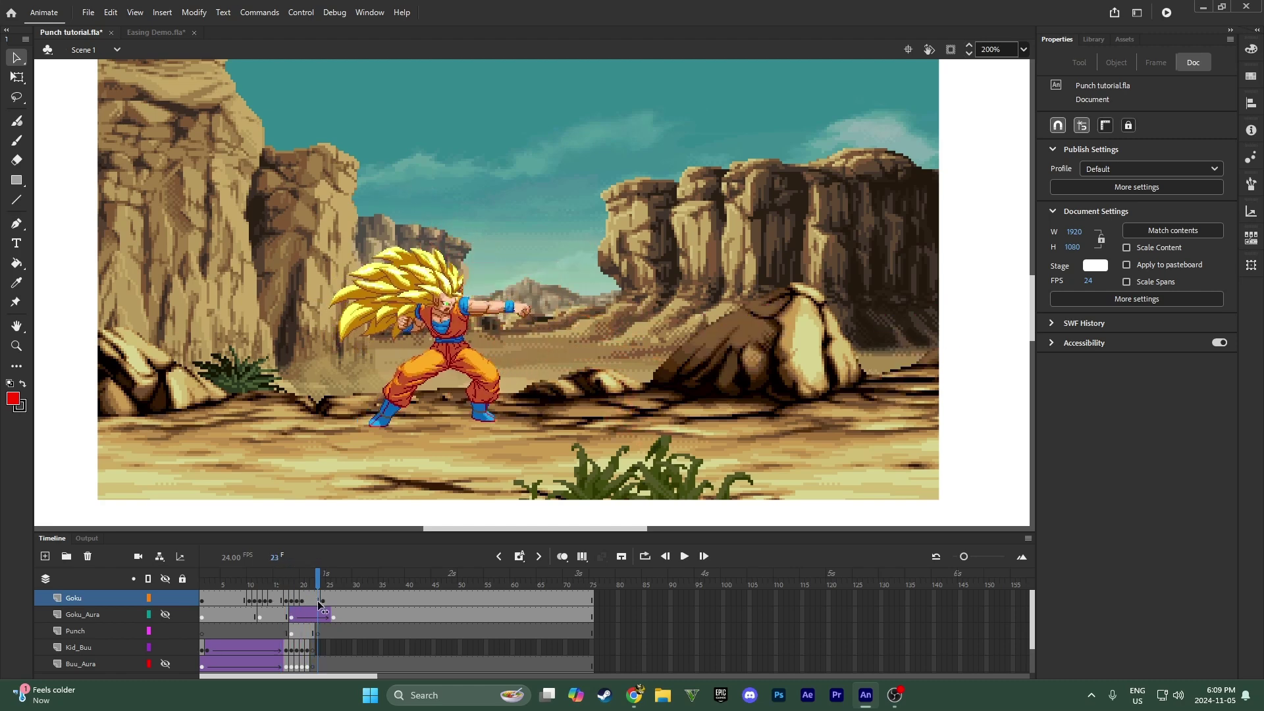
{"action": "left_click", "coordinate": [686, 561]}
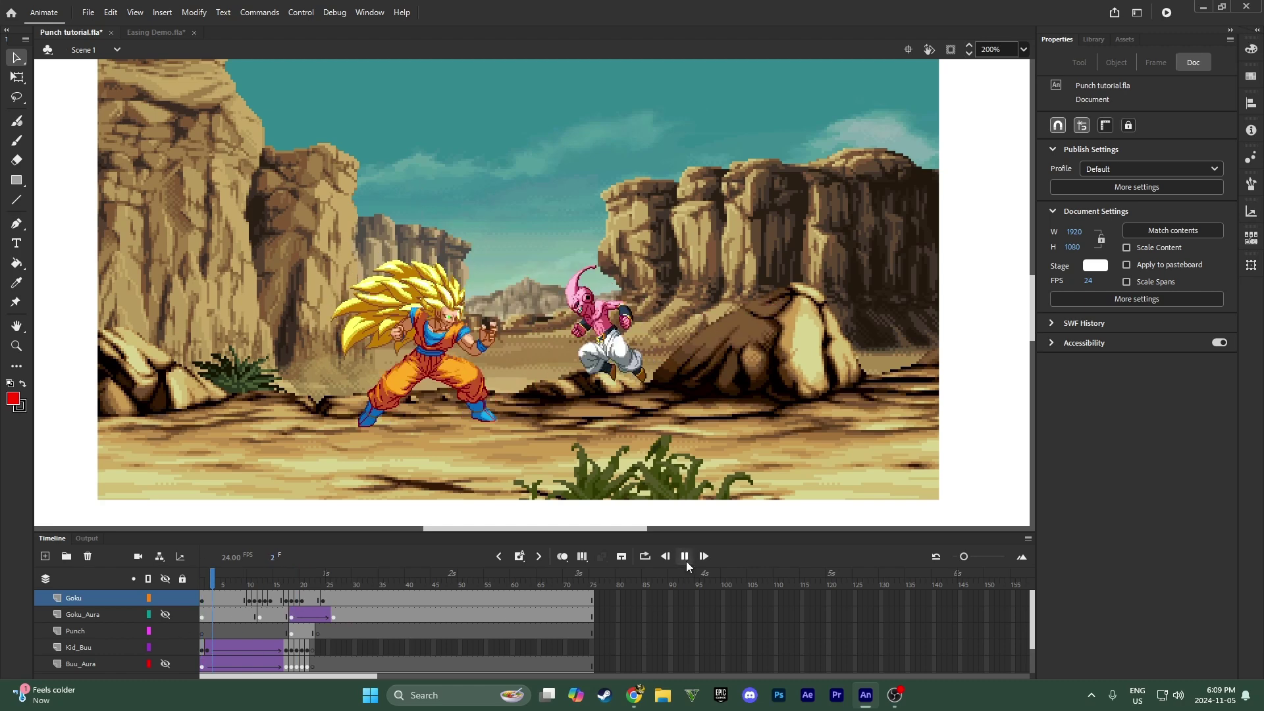
{"action": "left_click", "coordinate": [685, 563]}
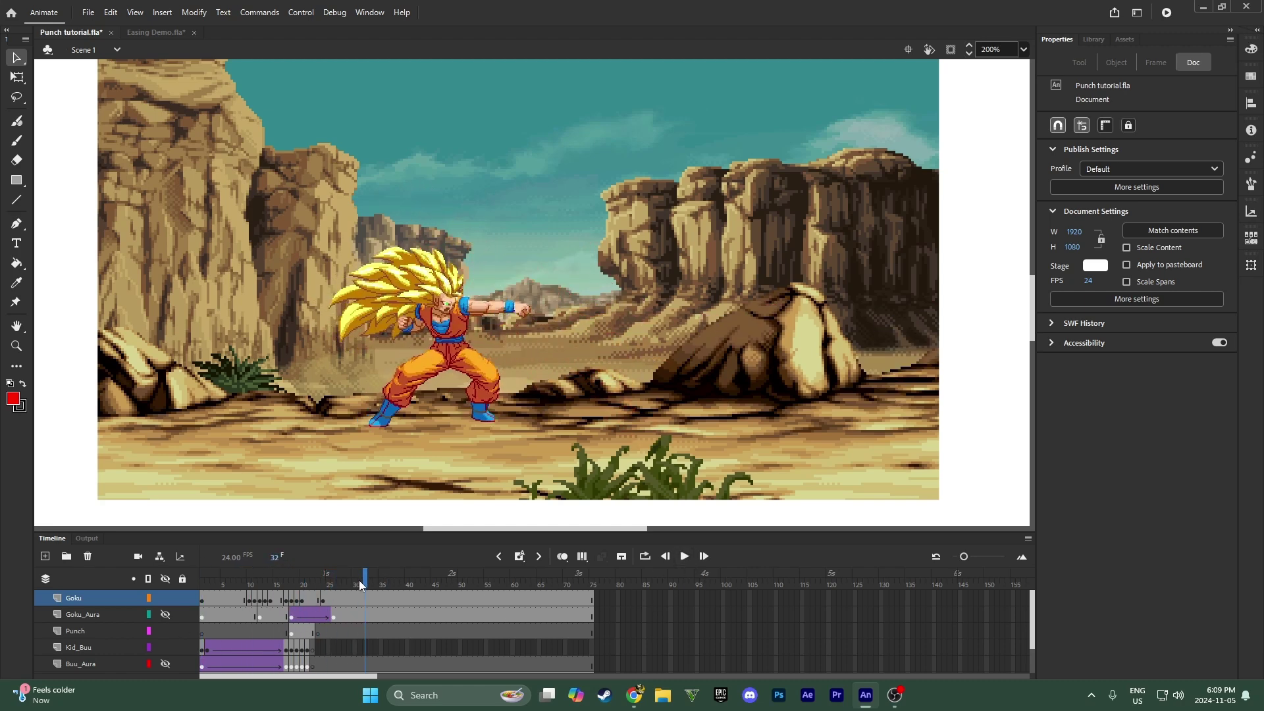
{"action": "left_click", "coordinate": [303, 619]}
{"action": "left_click_drag", "start_coordinate": [301, 619], "coordinate": [290, 618]}
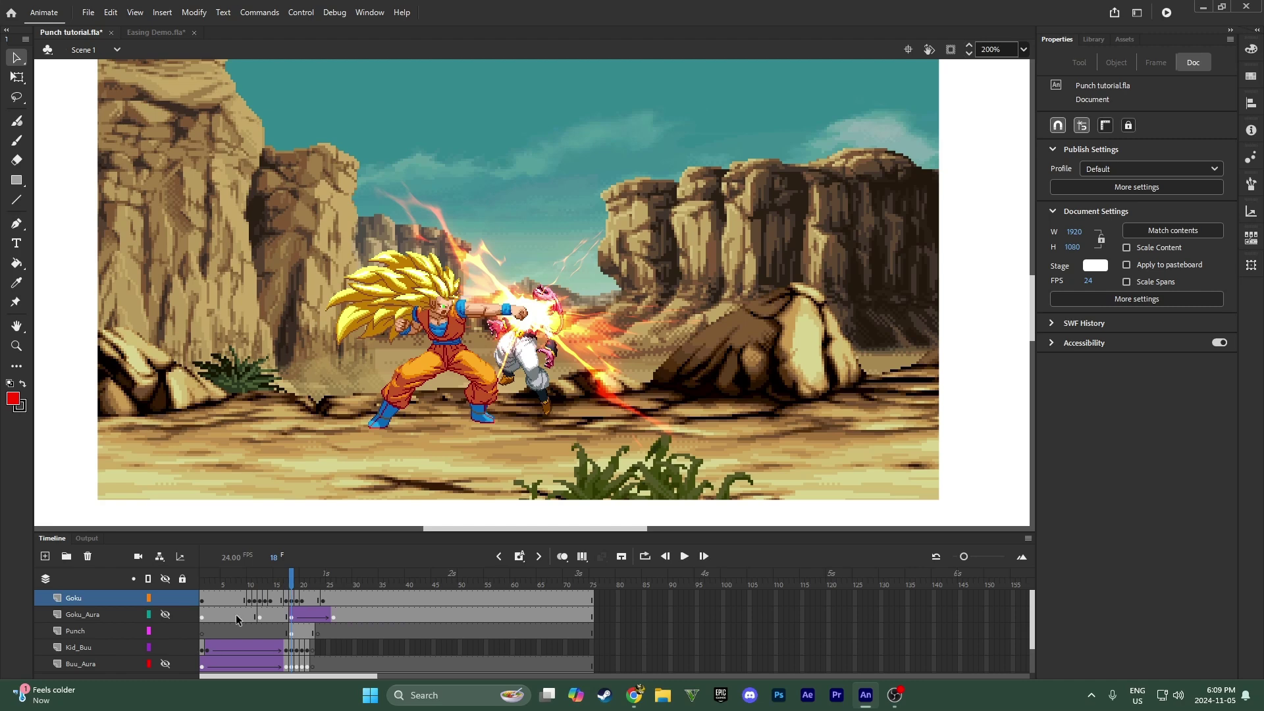
Turn on the camera layer and zoom out to 50% so the whole camera frame fits in view
{"action": "left_click", "coordinate": [138, 556]}
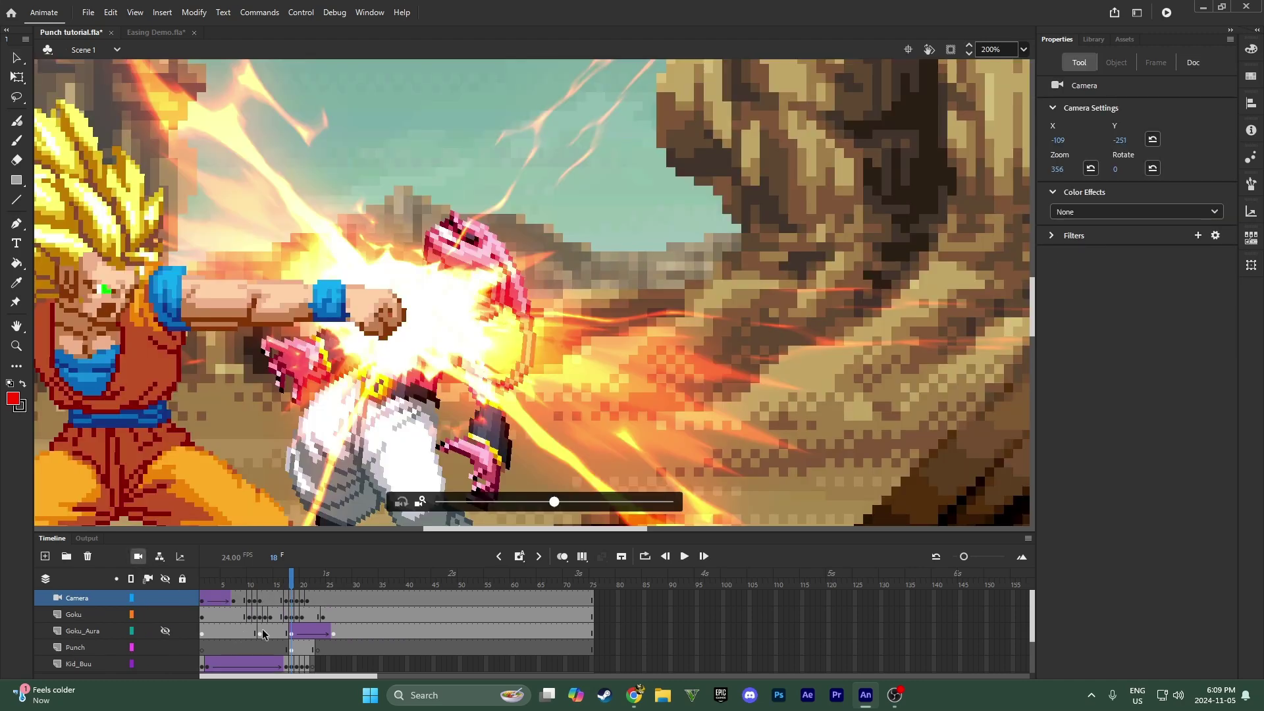
{"action": "left_click", "coordinate": [17, 346]}
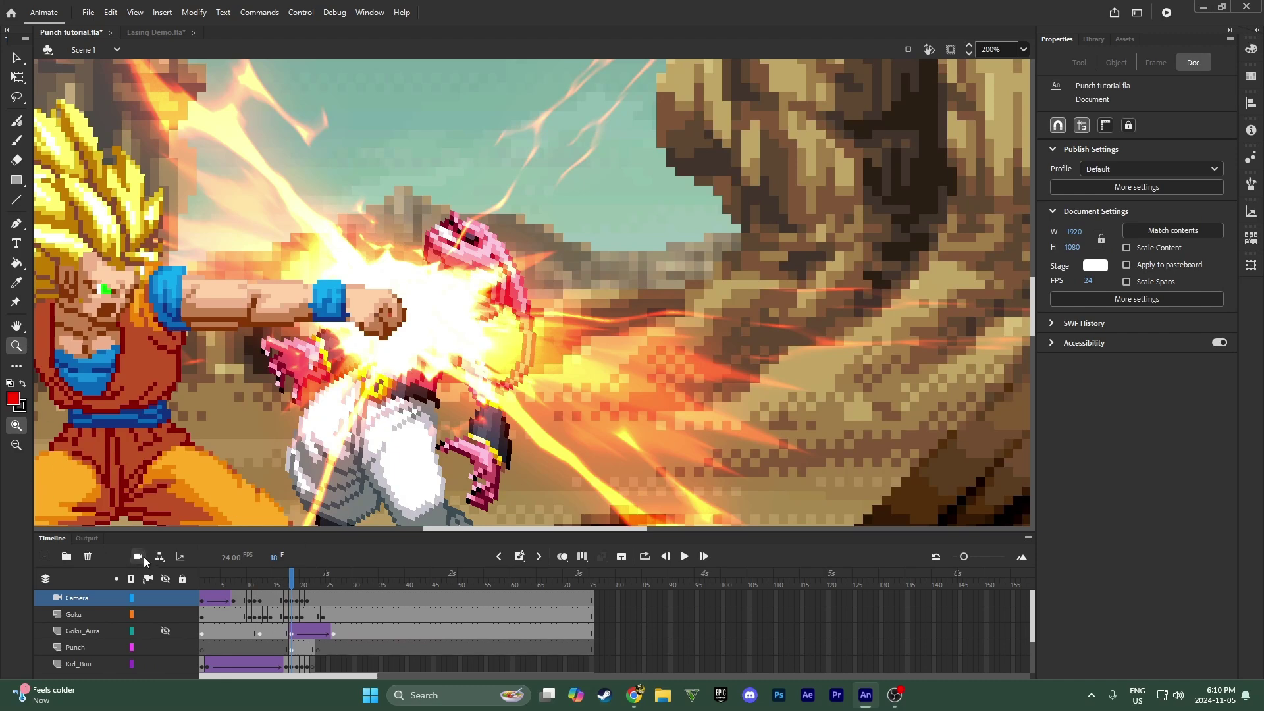
{"action": "left_click", "coordinate": [143, 556]}
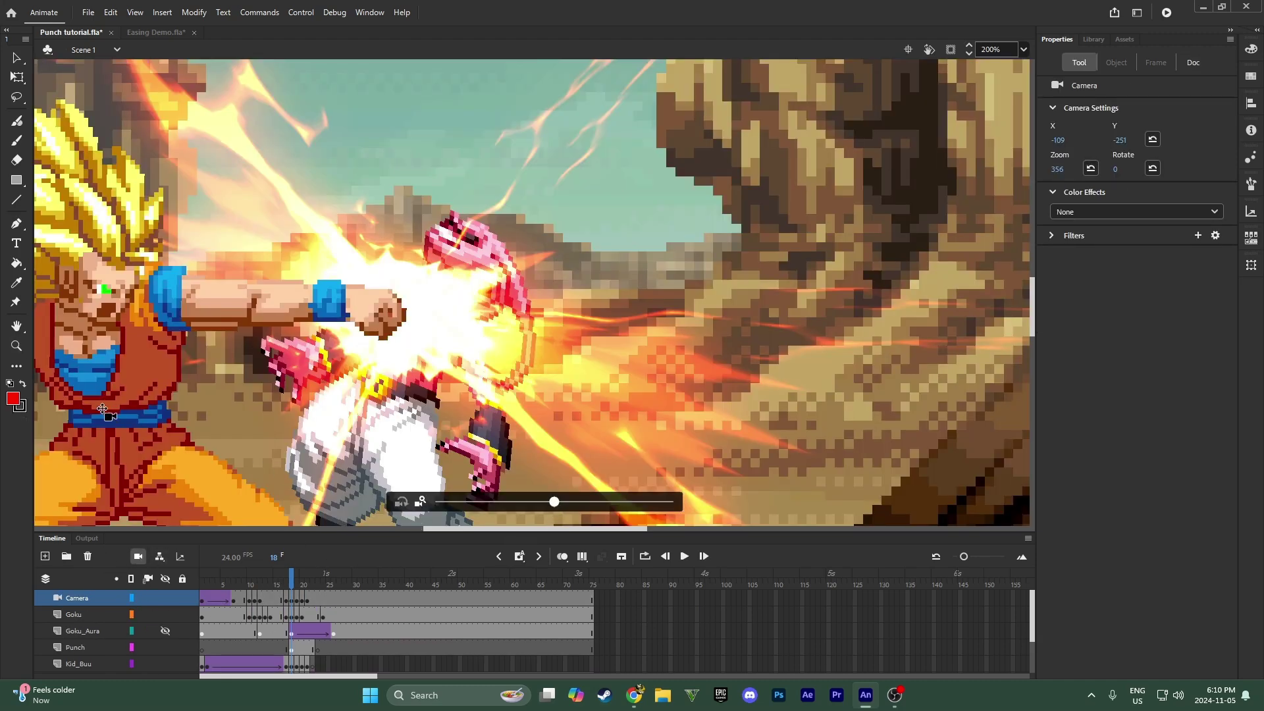
{"action": "left_click", "coordinate": [16, 347]}
{"action": "left_click", "coordinate": [306, 443]}
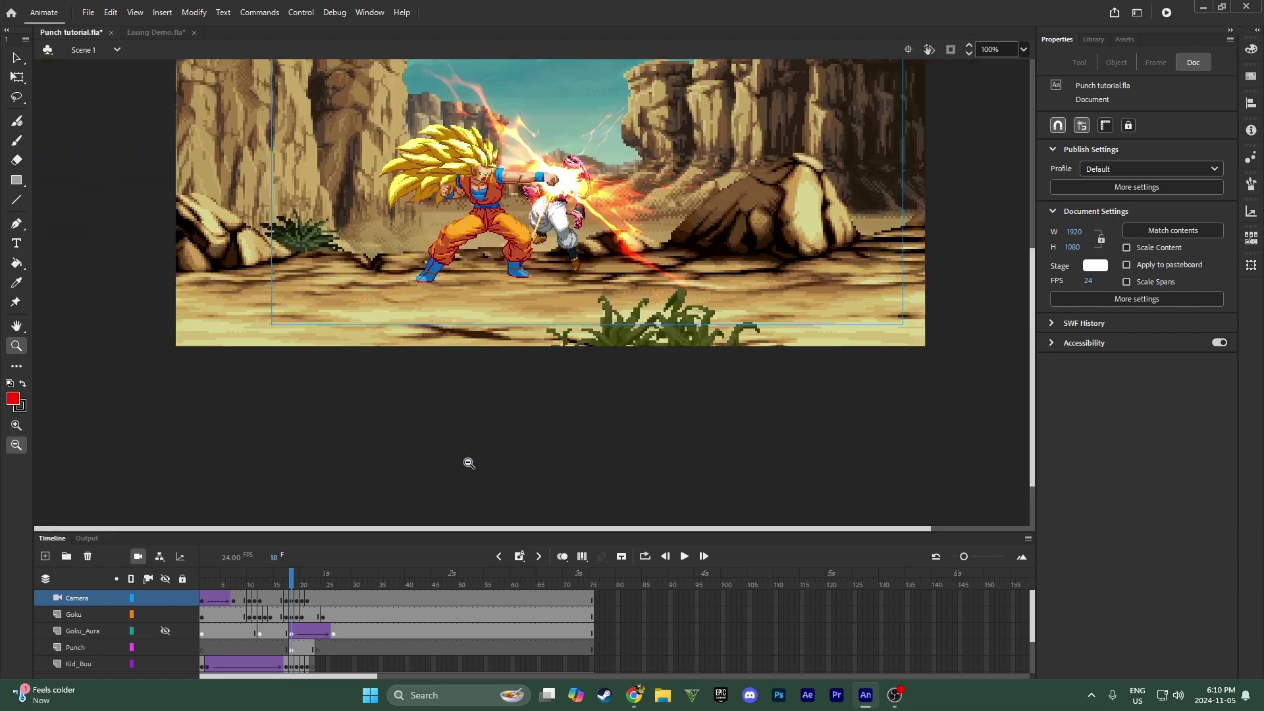
{"action": "left_click", "coordinate": [468, 463]}
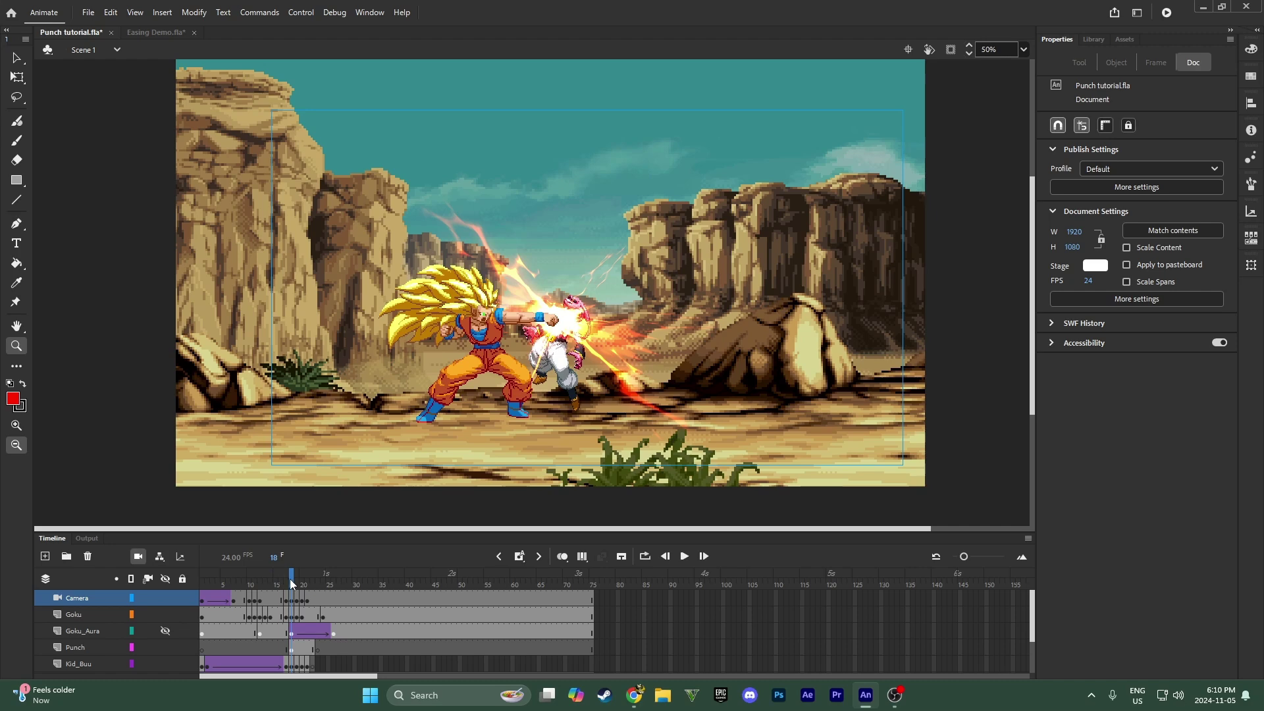
Scrub between frames 16 and 20 to examine how the camera moves with the hit
{"action": "mouse_move", "coordinate": [291, 585]}
{"action": "left_mouse_down"}
{"action": "mouse_move", "coordinate": [241, 589]}
{"action": "mouse_move", "coordinate": [281, 587]}
{"action": "left_mouse_up"}
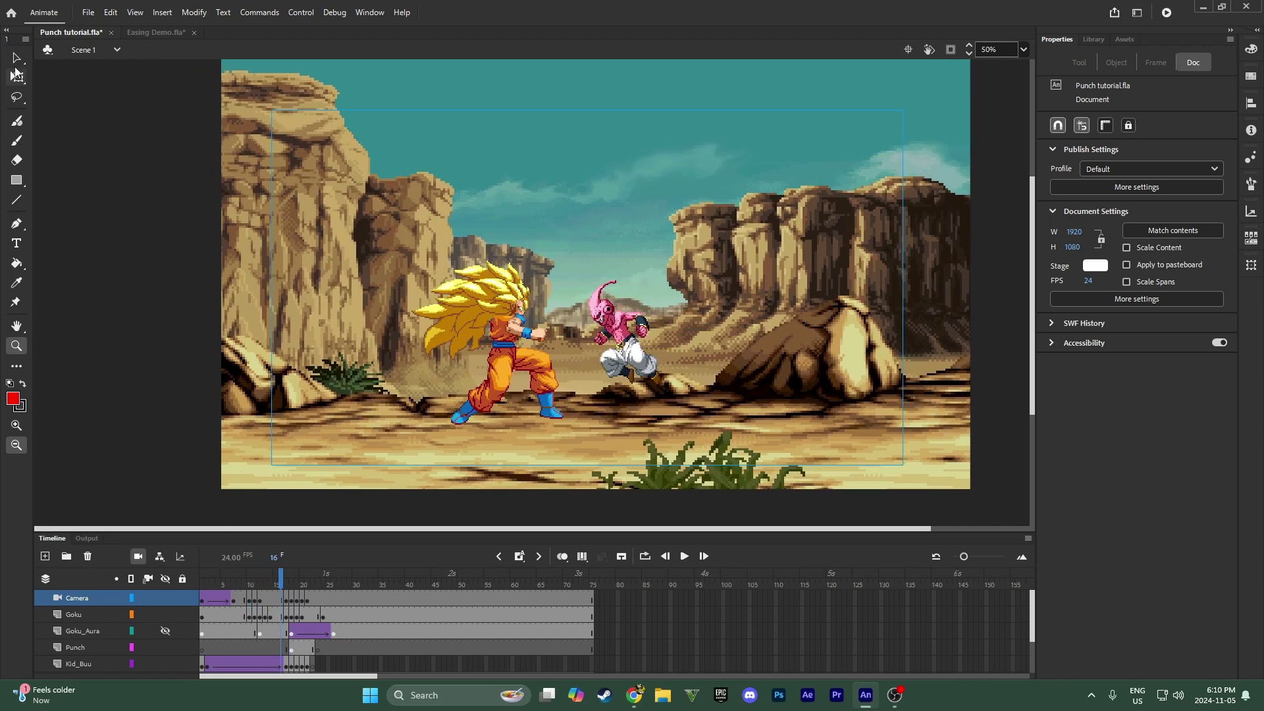
{"action": "left_click", "coordinate": [16, 58]}
{"action": "left_click_drag", "start_coordinate": [282, 580], "coordinate": [304, 647]}
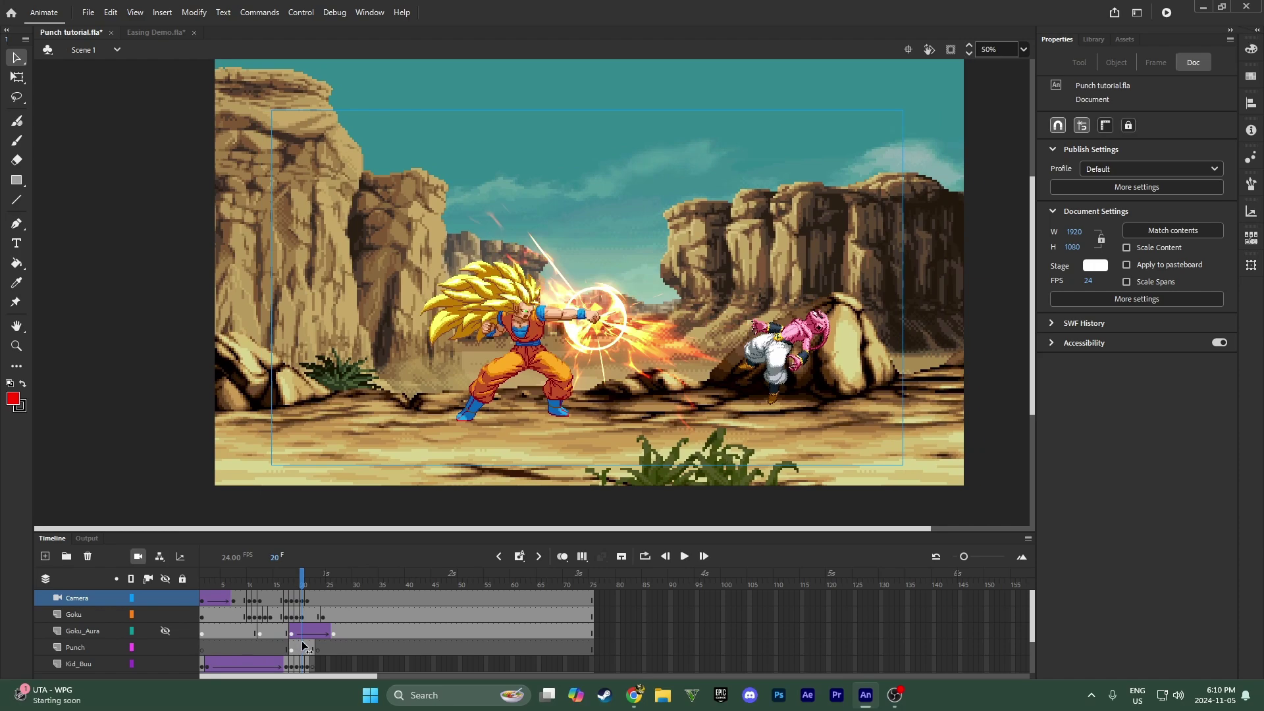
Play the fight with the camera active from frame 1, stop after the punch and scrub back to frame 10
{"action": "key", "text": "shift+comma"}
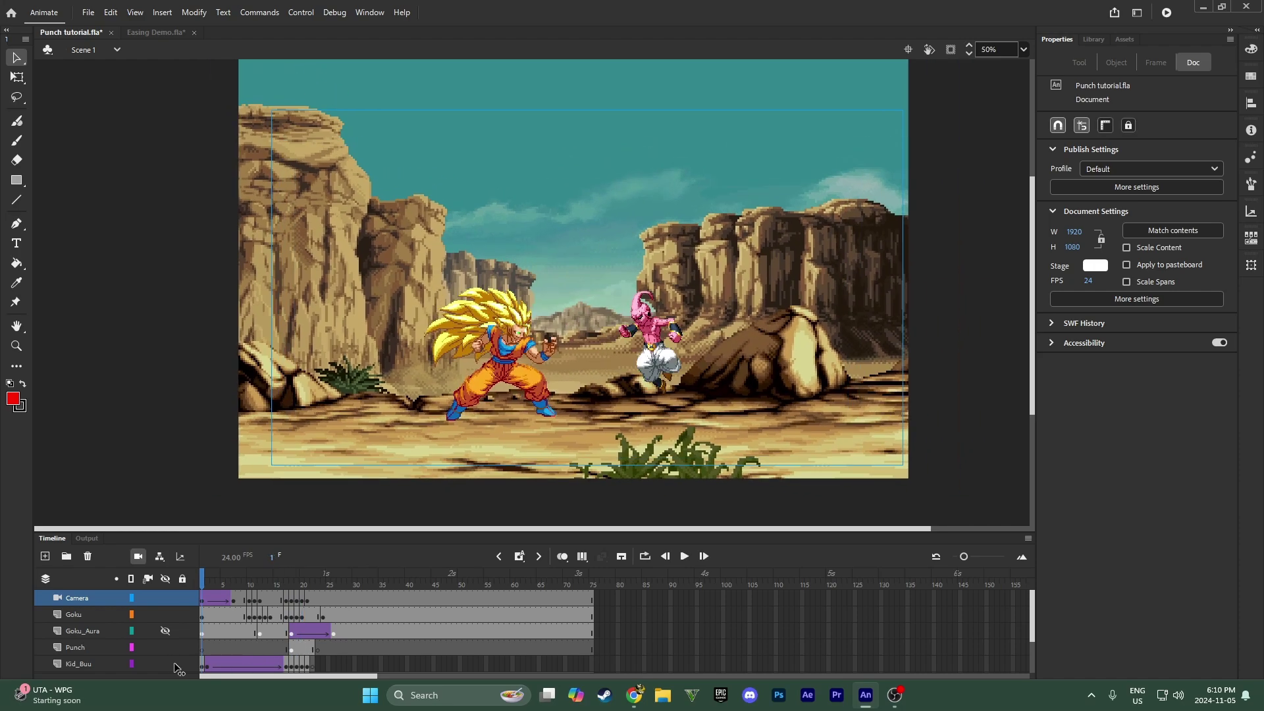
{"action": "left_click", "coordinate": [685, 557]}
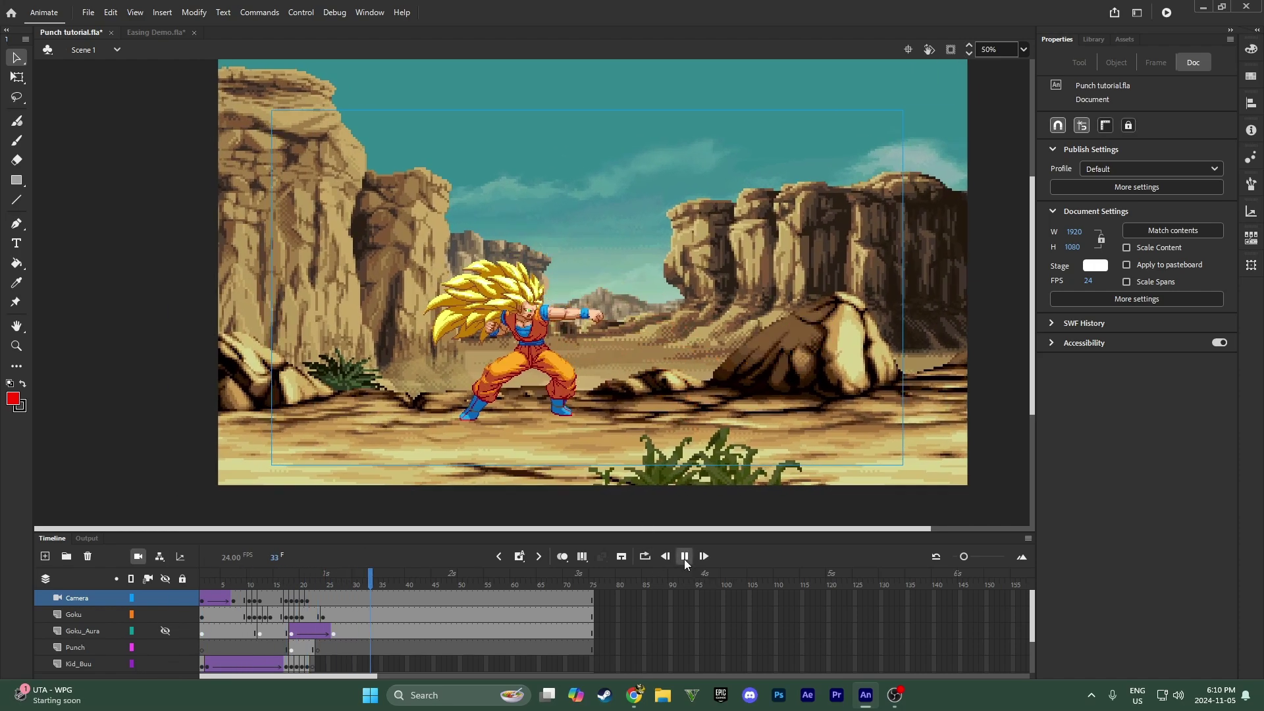
{"action": "left_click", "coordinate": [684, 557]}
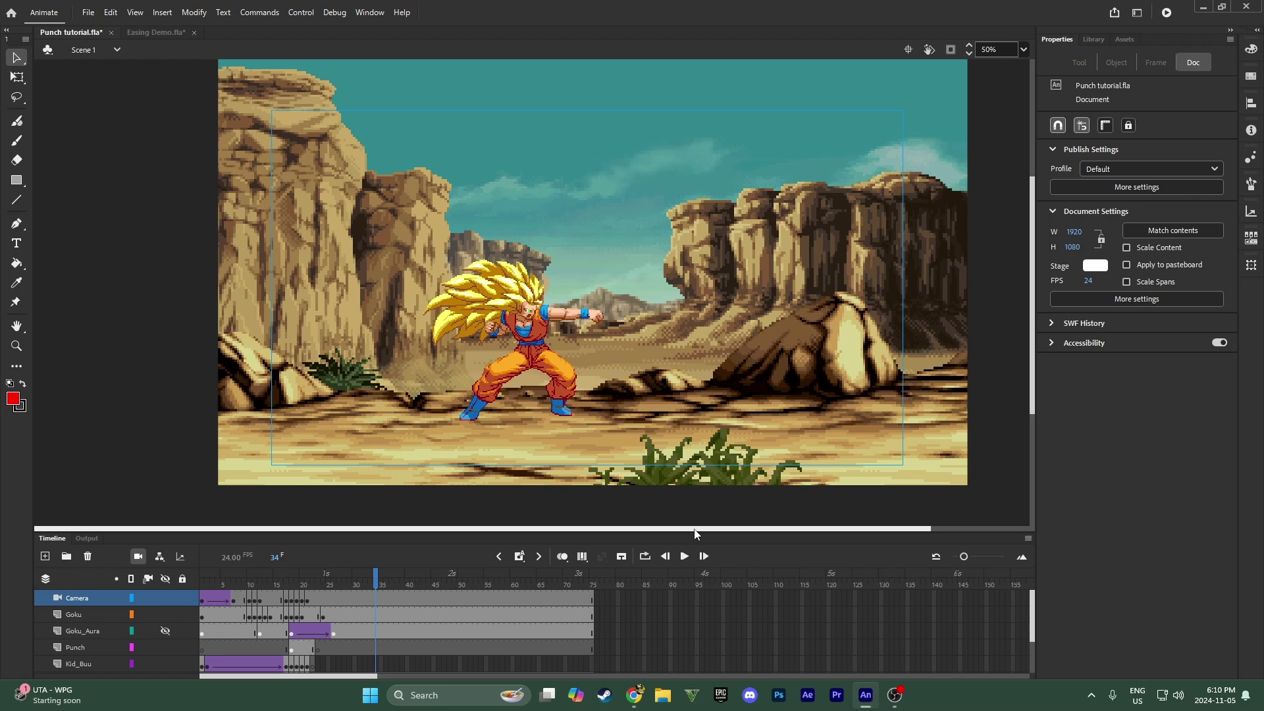
{"action": "left_click_drag", "start_coordinate": [375, 577], "coordinate": [250, 597]}
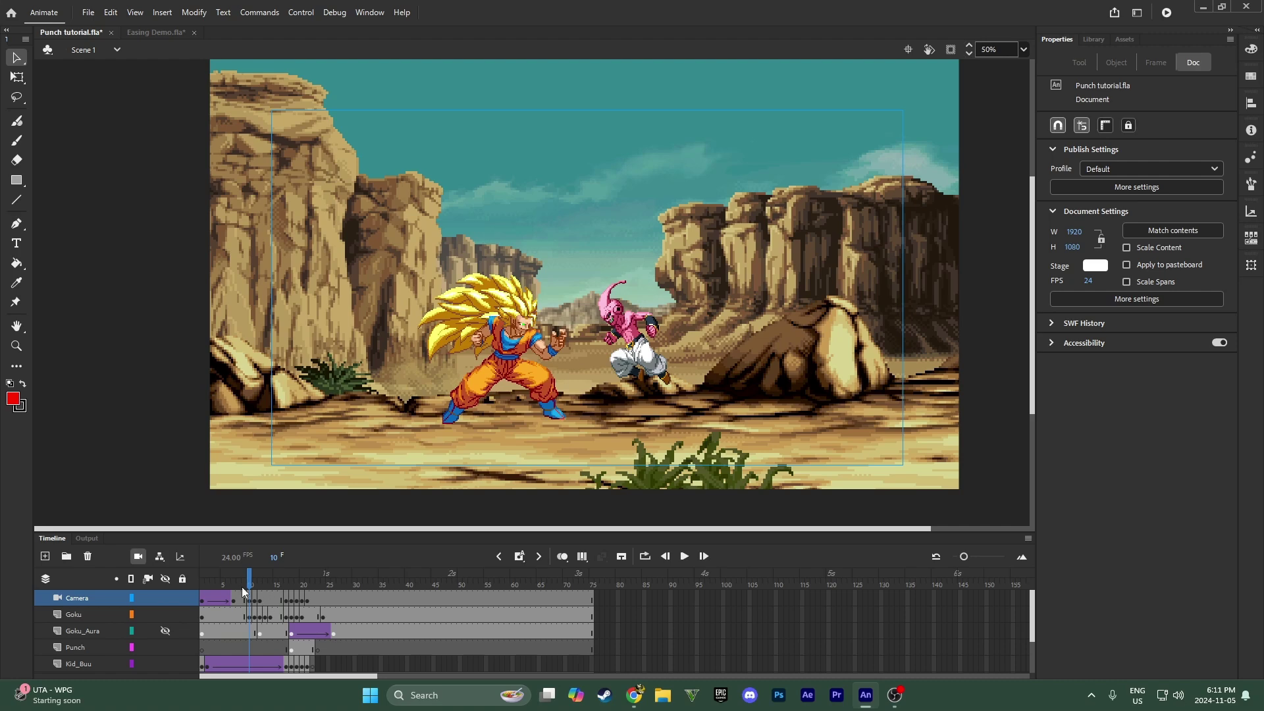
Turn off the camera layer and zoom in to 400% on Goku and Kid Buu
{"action": "left_click", "coordinate": [138, 557]}
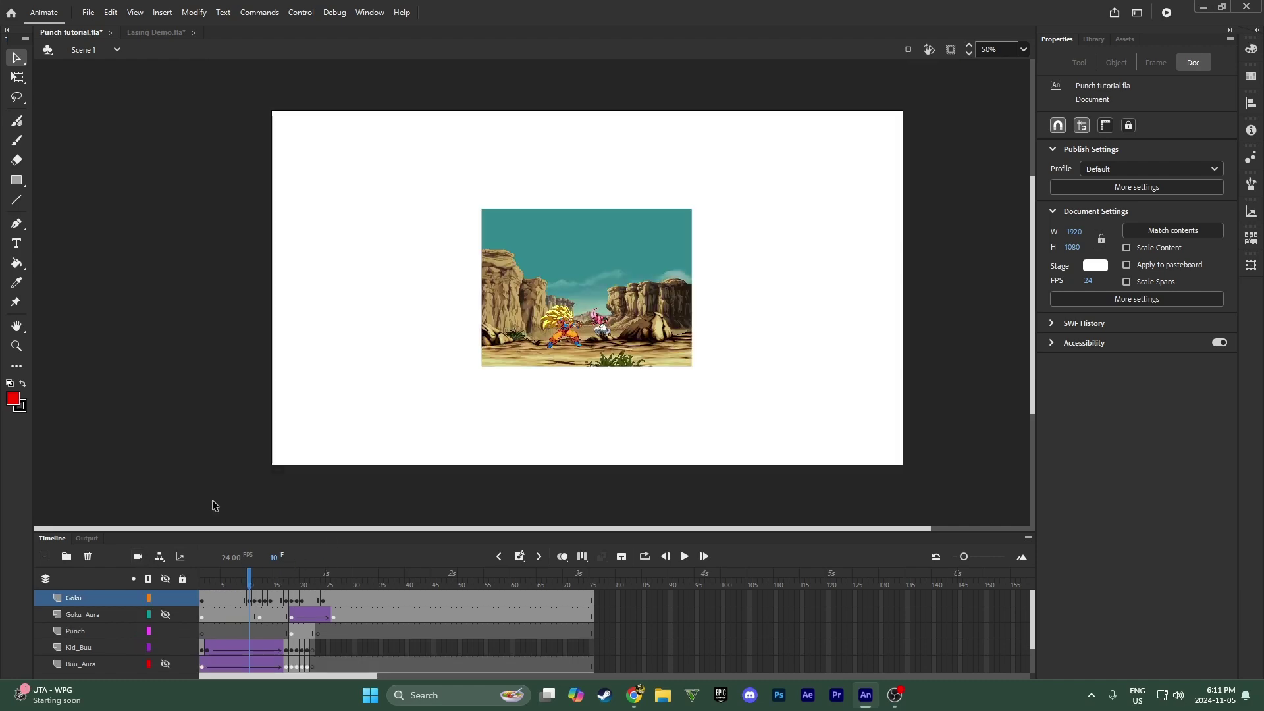
{"action": "left_click", "coordinate": [16, 346]}
{"action": "left_click", "coordinate": [15, 426]}
{"action": "left_click", "coordinate": [593, 342]}
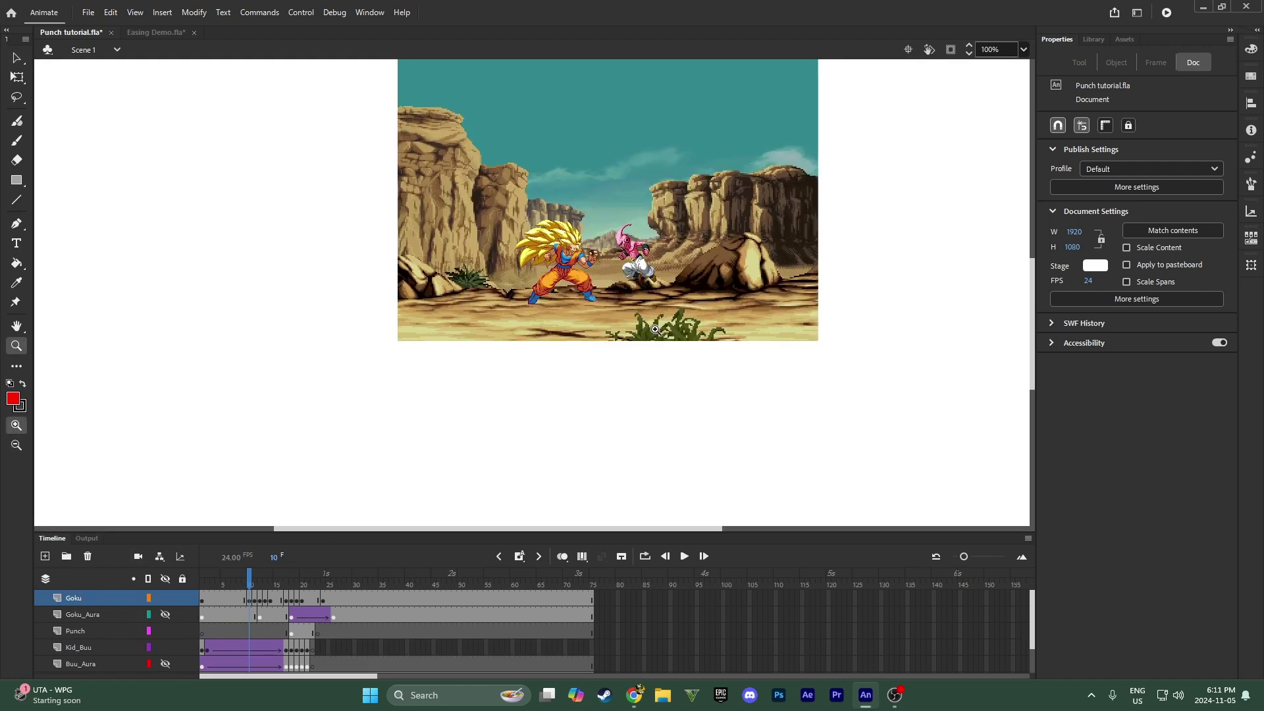
{"action": "left_click", "coordinate": [658, 330]}
{"action": "left_click", "coordinate": [495, 326]}
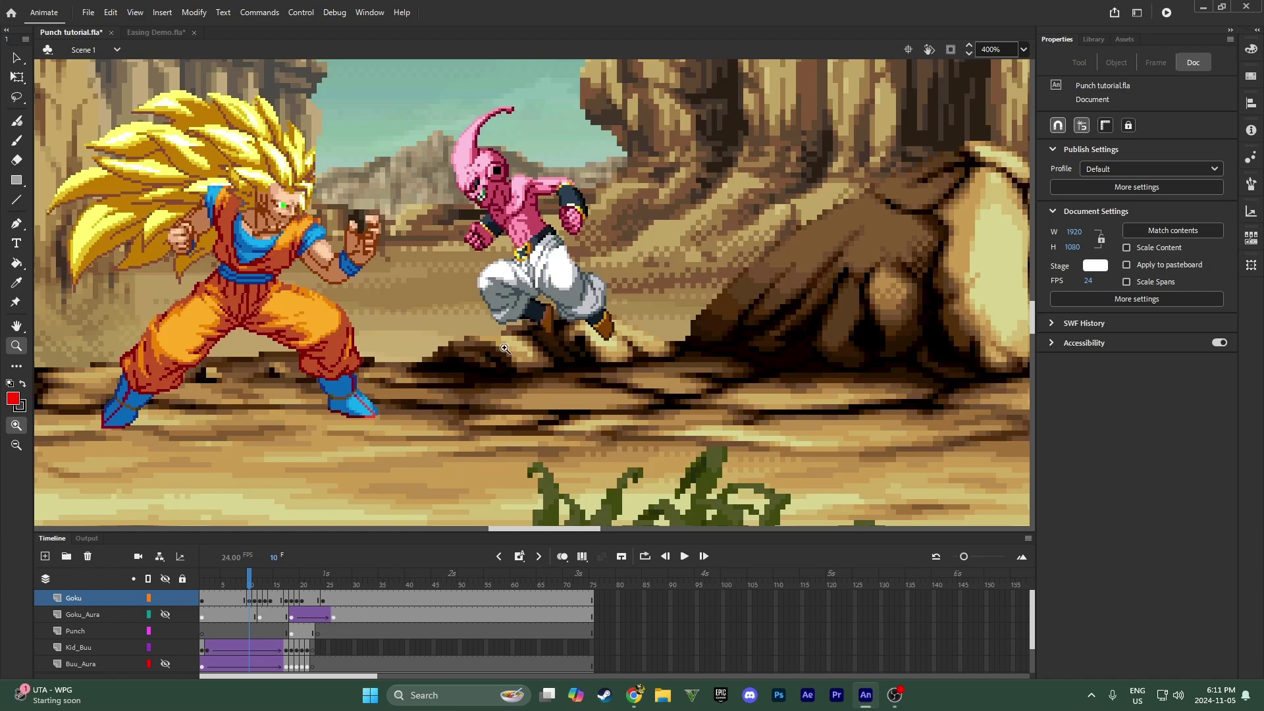
Scrub from frame 10 to frames 16 and 17 to examine both fighters' poses just before the hit
{"action": "left_click", "coordinate": [259, 592]}
{"action": "left_click_drag", "start_coordinate": [258, 593], "coordinate": [282, 614]}
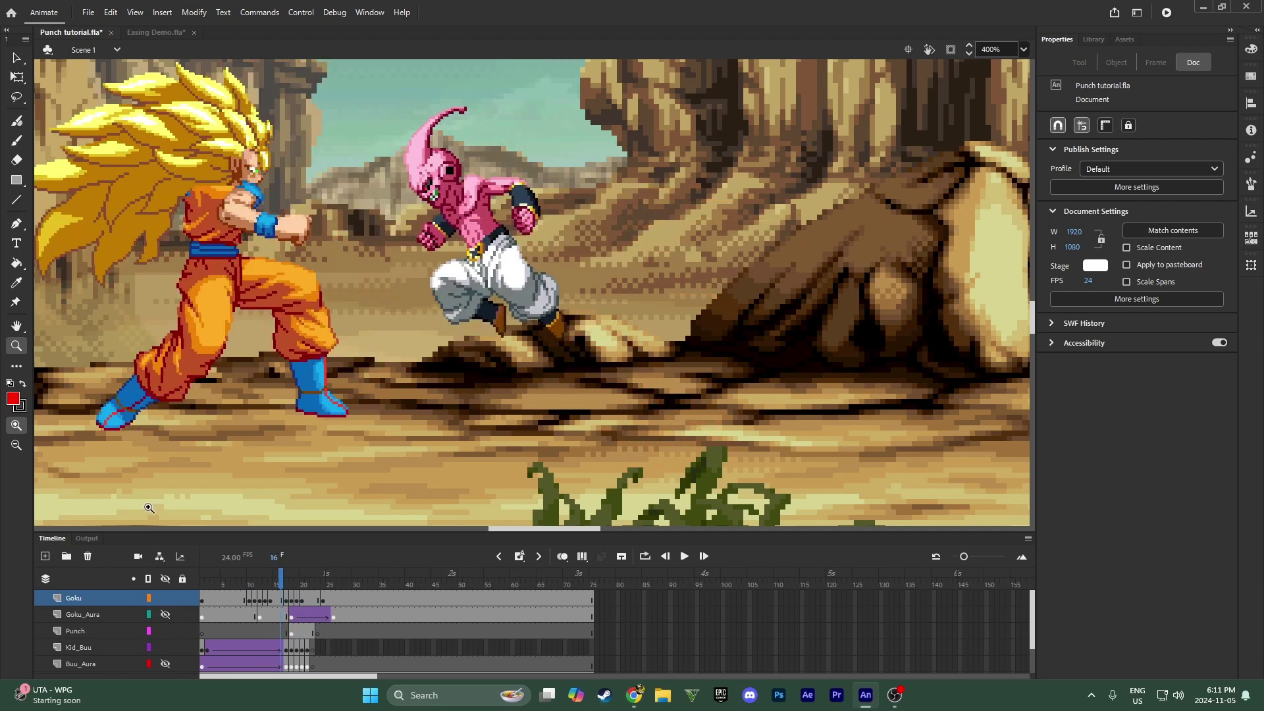
{"action": "key", "text": "v"}
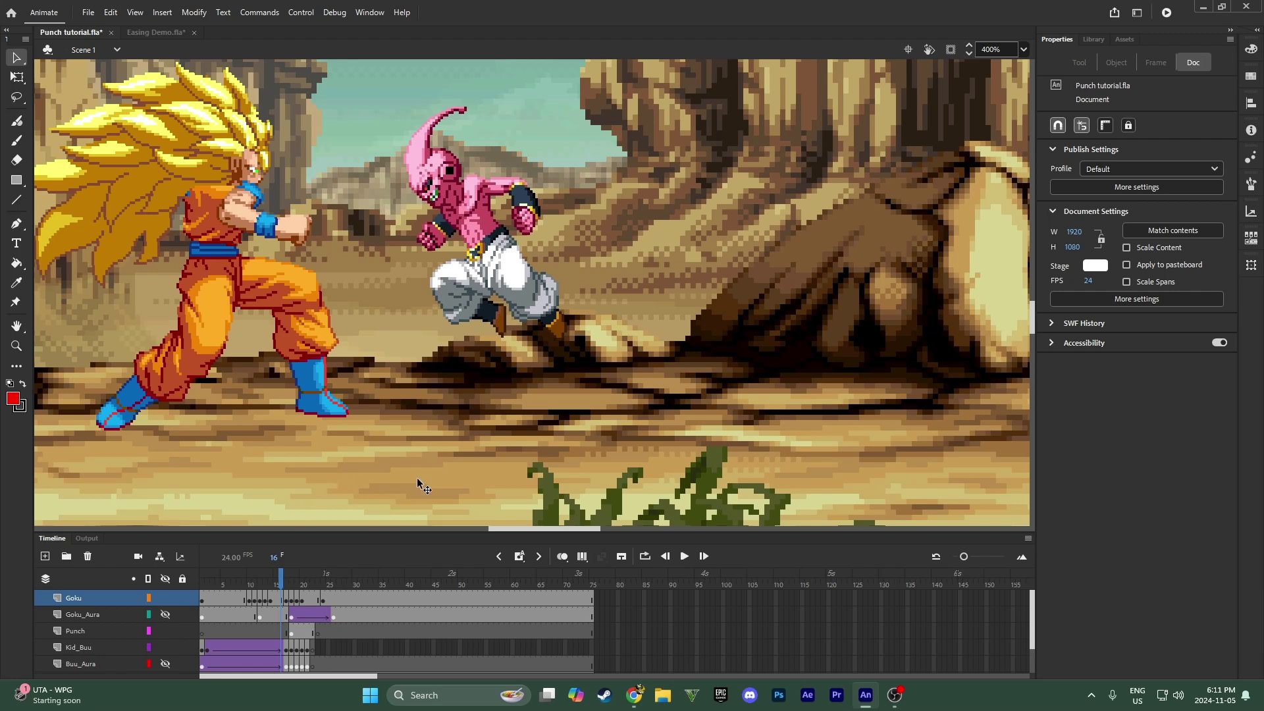
{"action": "left_click_drag", "start_coordinate": [539, 528], "coordinate": [526, 528]}
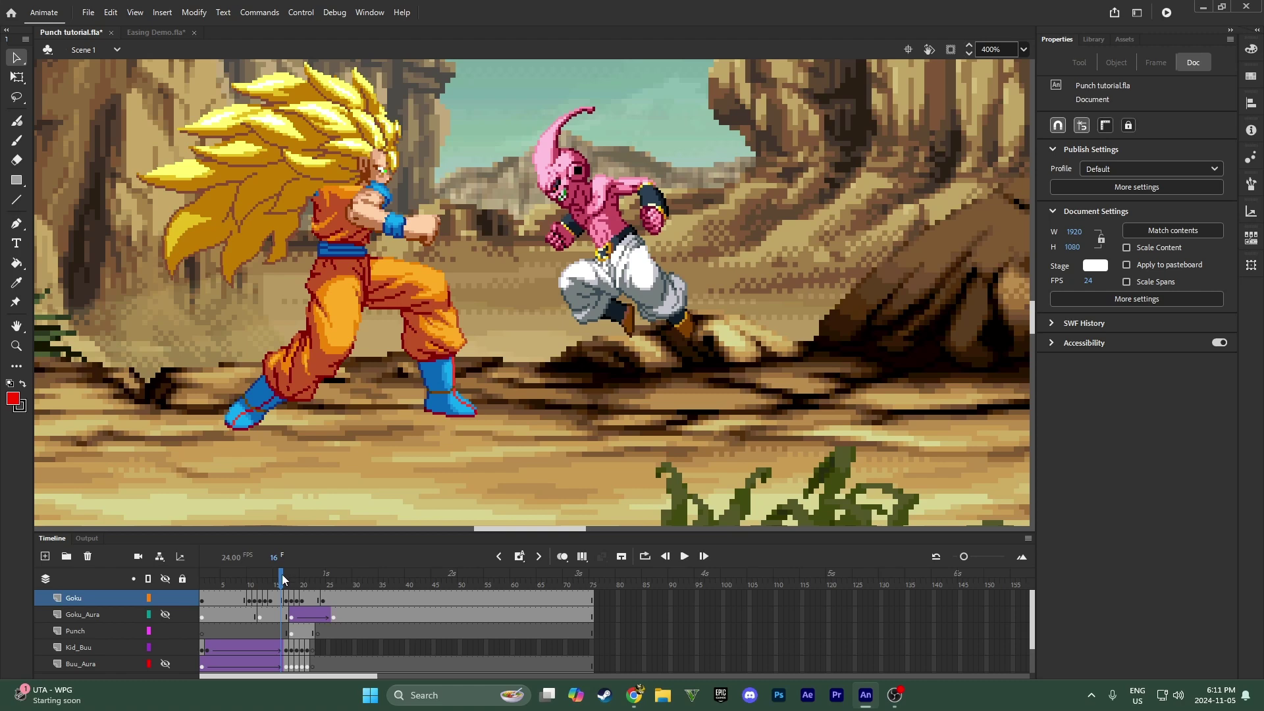
{"action": "left_click_drag", "start_coordinate": [286, 575], "coordinate": [286, 579]}
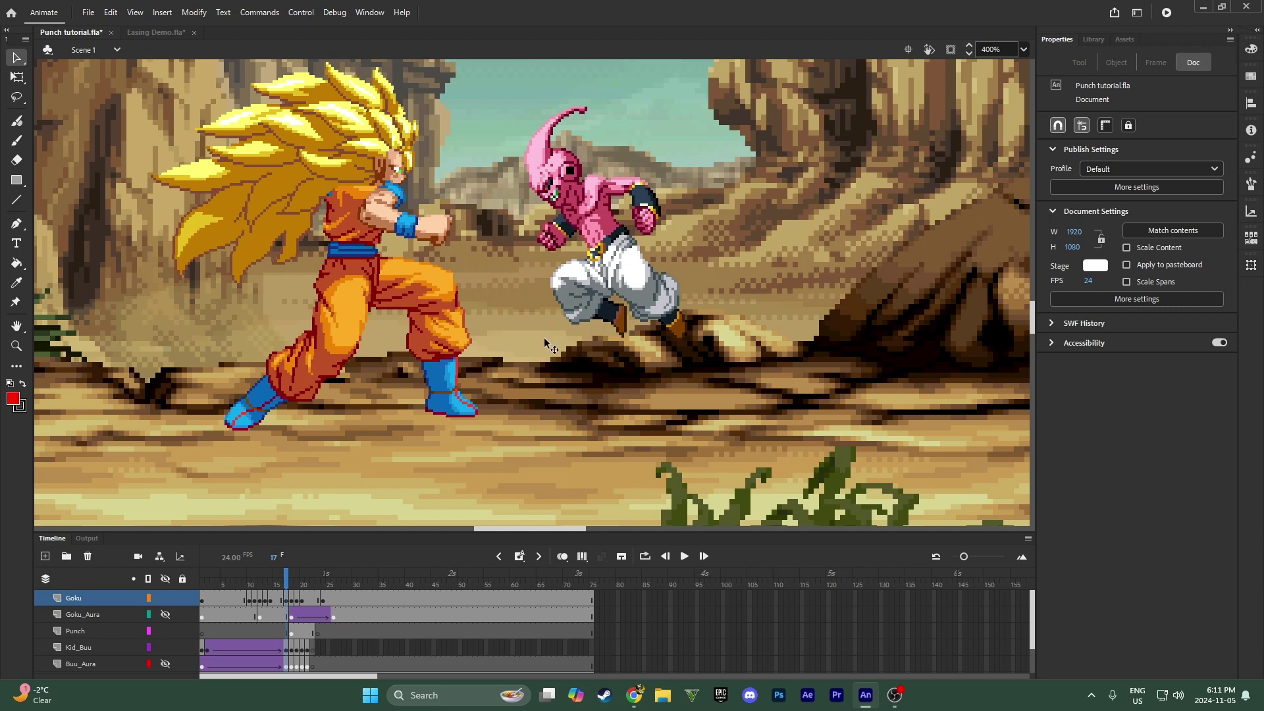
Play the hit from frame 17 and again from frame 16, then scrub back to Kid Buu's recoil on frame 19
{"action": "left_click", "coordinate": [684, 556]}
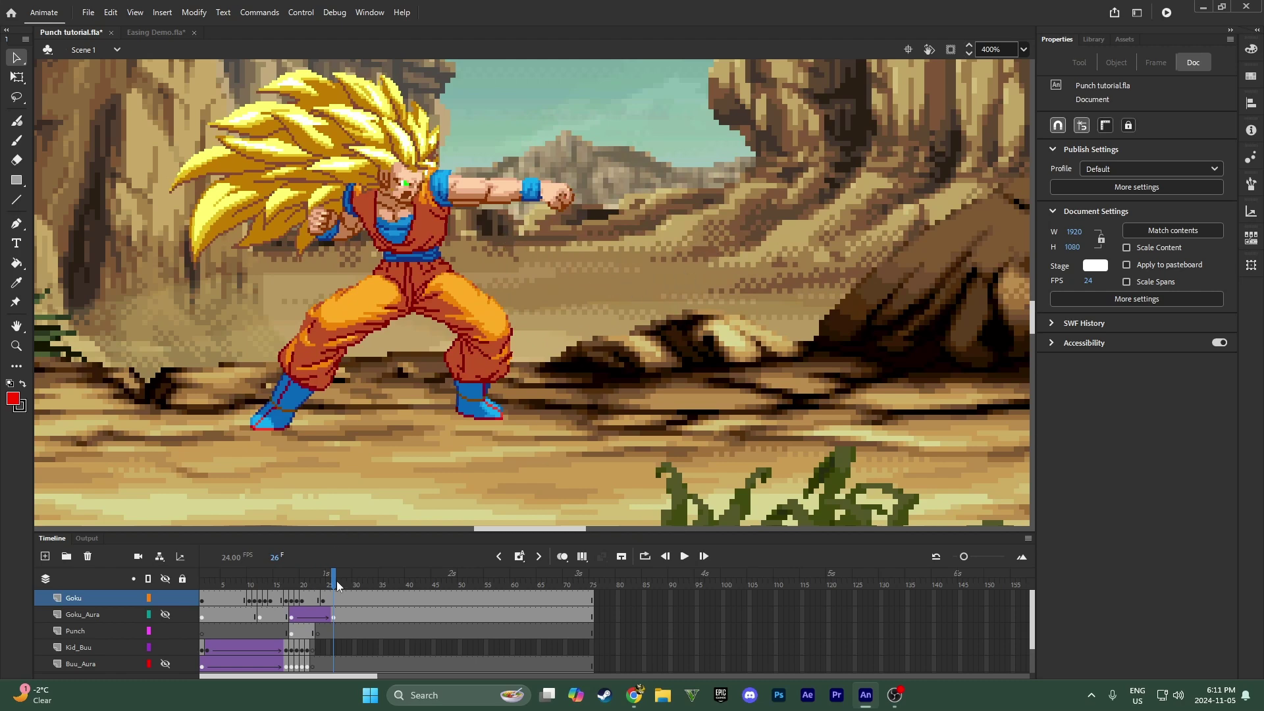
{"action": "left_click", "coordinate": [286, 581]}
{"action": "key", "text": "comma"}
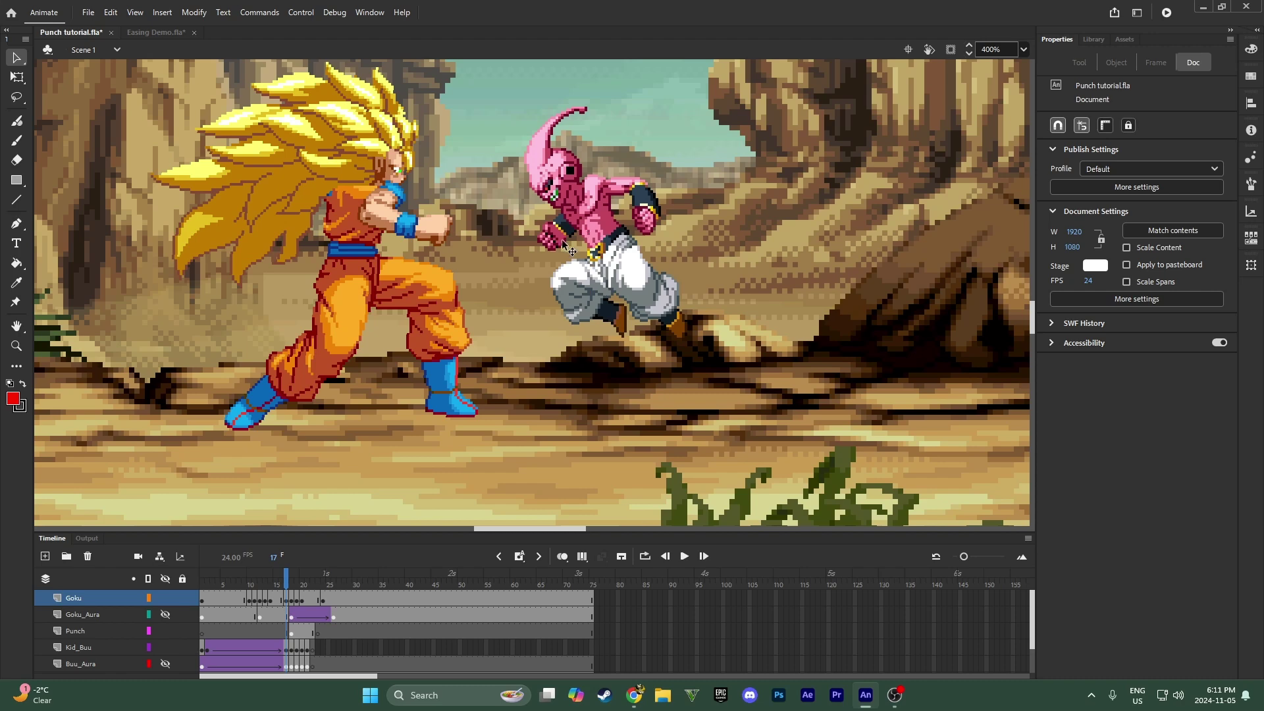
{"action": "key", "text": "Return"}
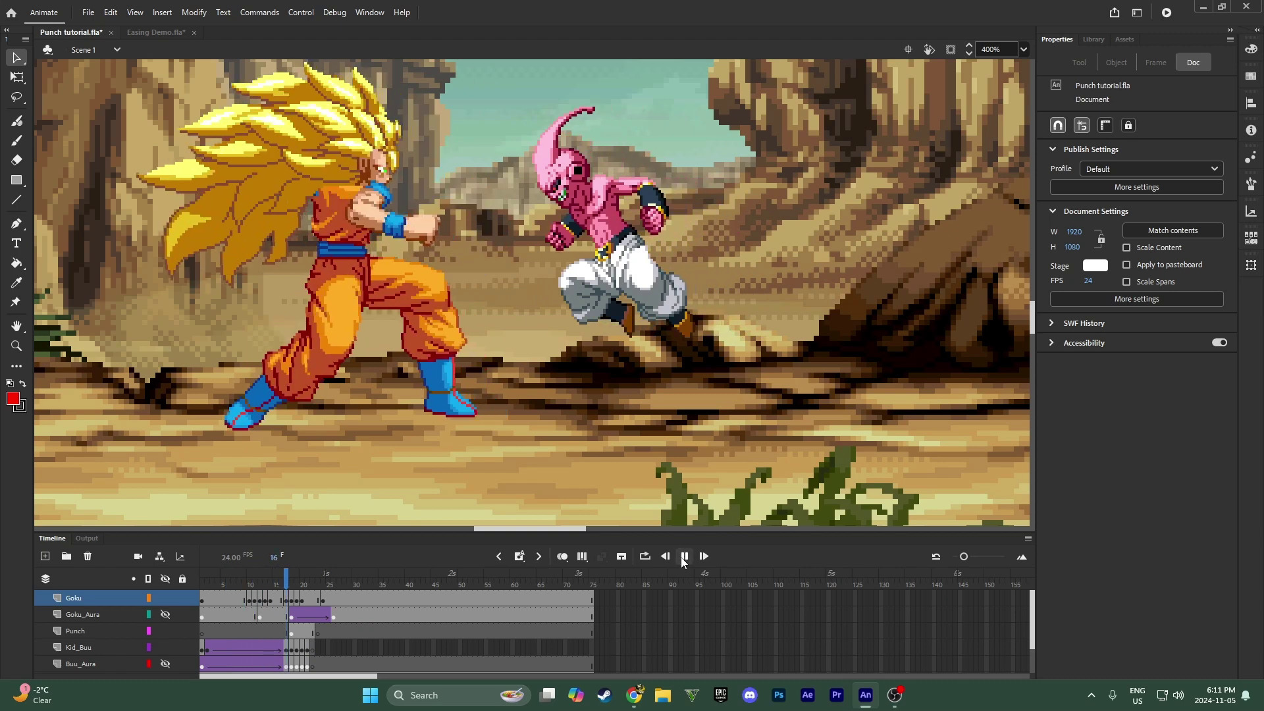
{"action": "left_click", "coordinate": [684, 557]}
{"action": "left_click_drag", "start_coordinate": [324, 579], "coordinate": [296, 580]}
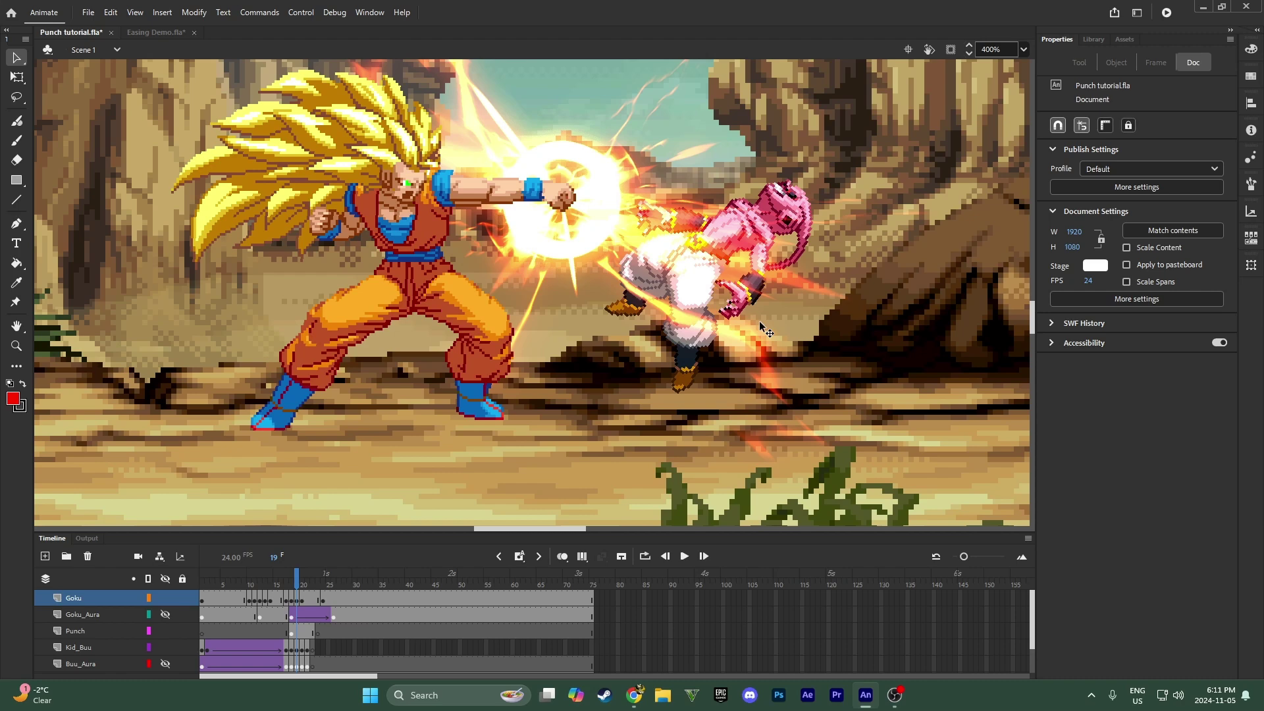
Zoom out to 200% and centre the whole punch scene in view on frame 19
{"action": "left_click", "coordinate": [18, 347]}
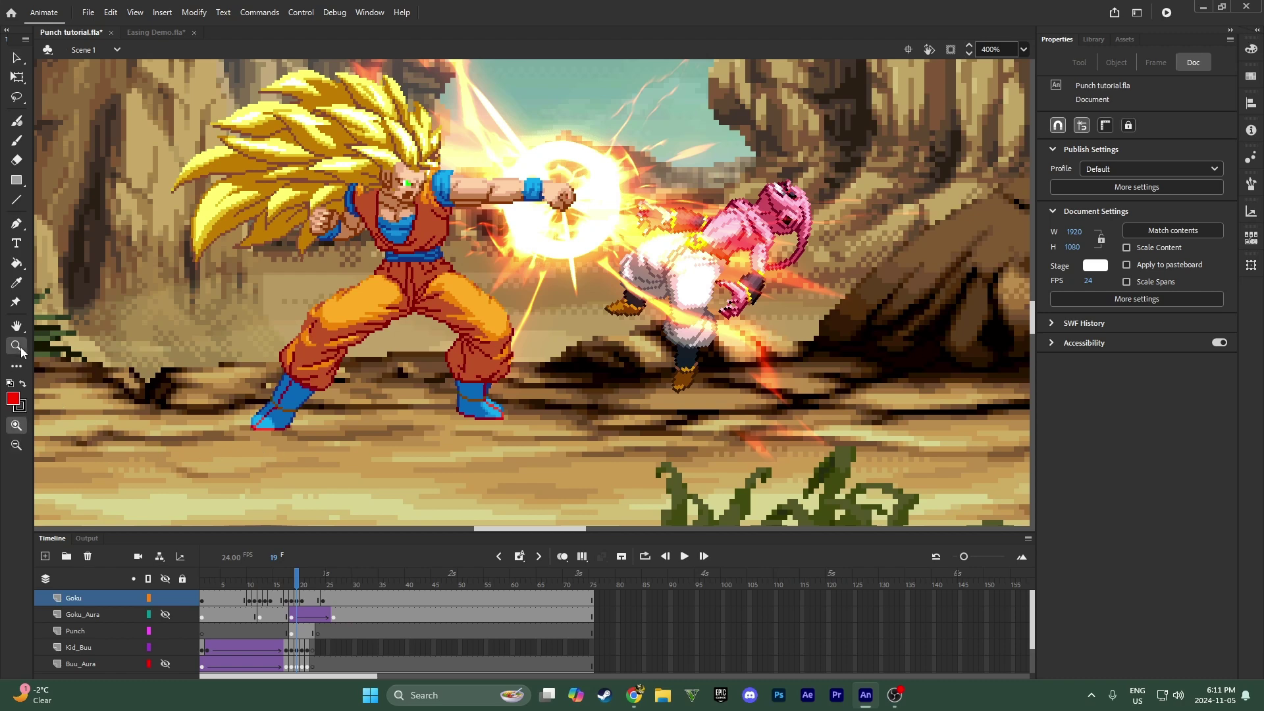
{"action": "left_click", "coordinate": [17, 445]}
{"action": "left_click", "coordinate": [448, 415]}
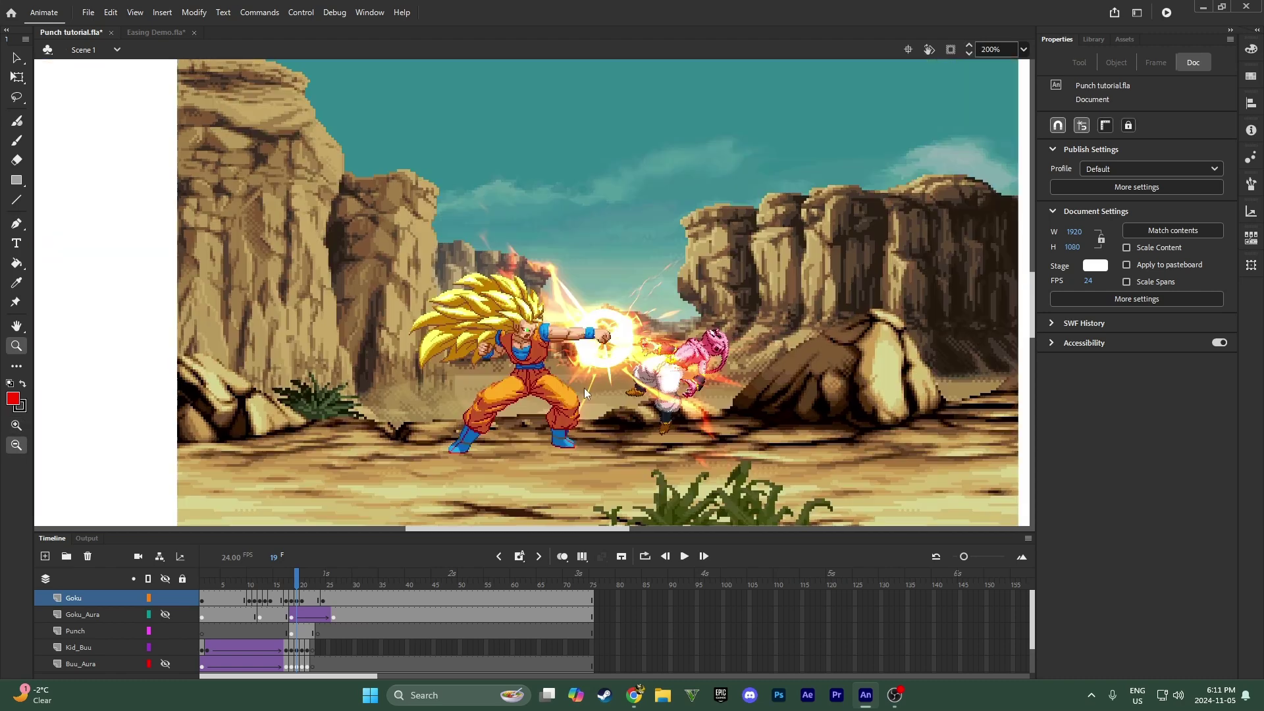
{"action": "left_click", "coordinate": [17, 58]}
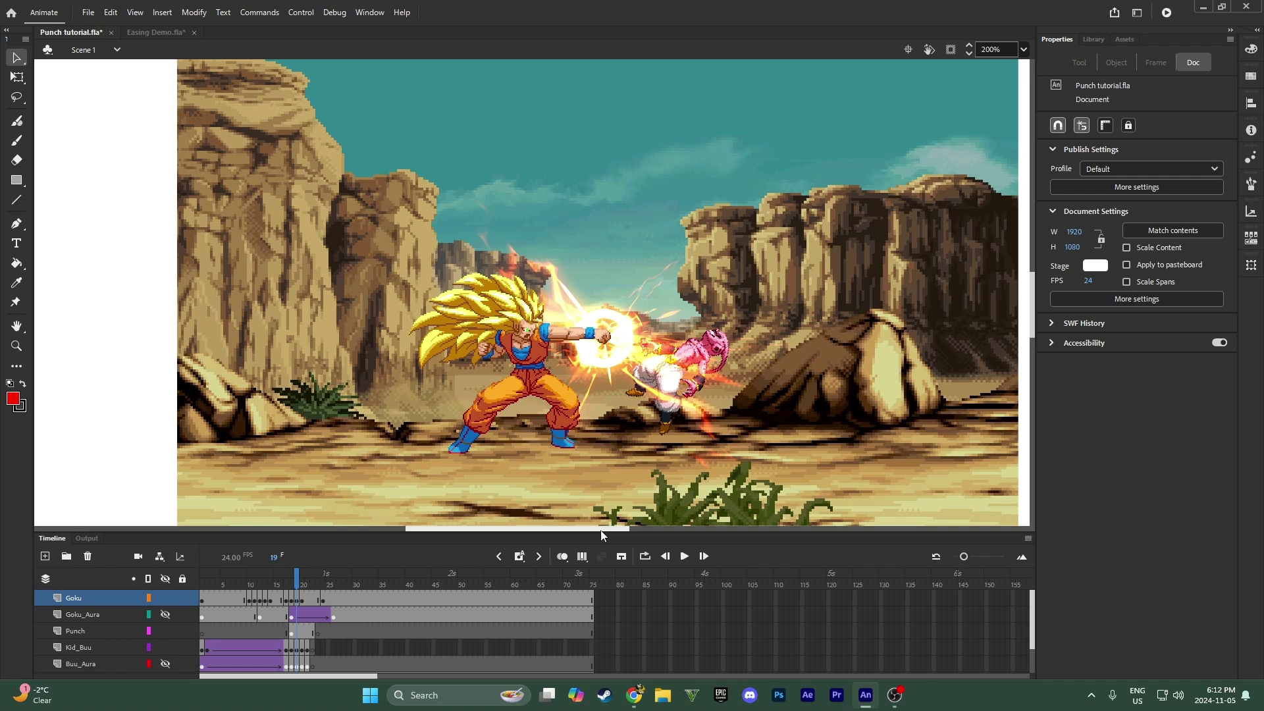
{"action": "left_click_drag", "start_coordinate": [601, 529], "coordinate": [612, 540]}
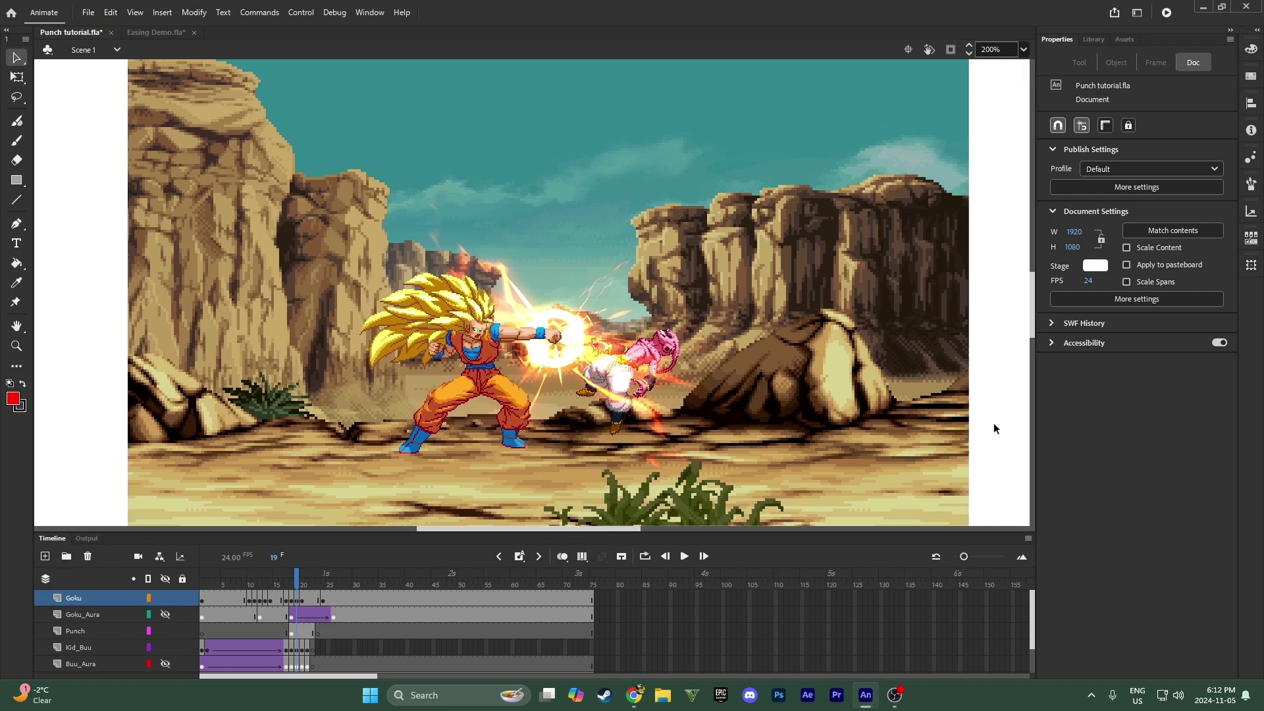